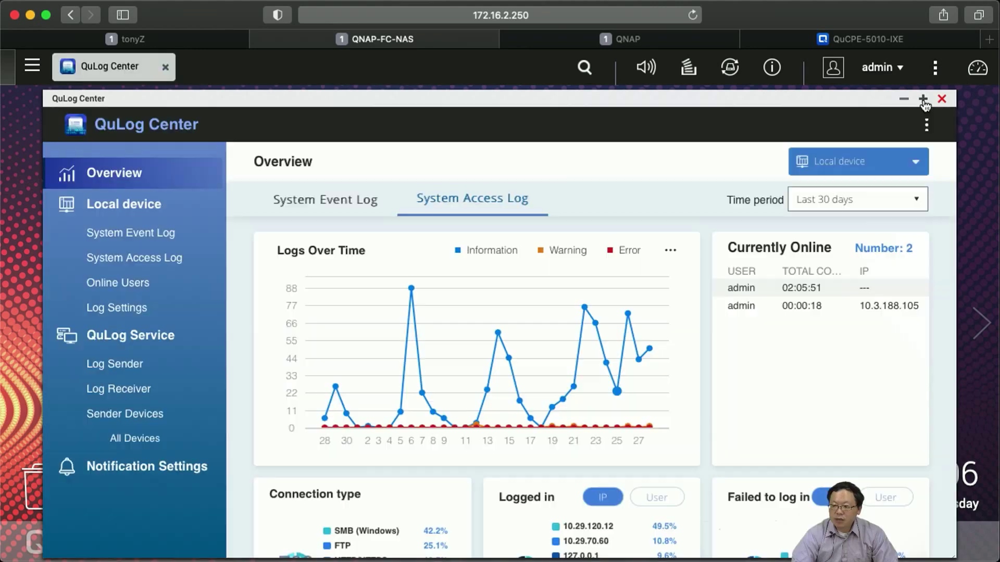
# Maximise QuLog Center and show System Event Log statistics: 2132 information, 54 warnings, 5 errors.
pyautogui.click(923, 98)
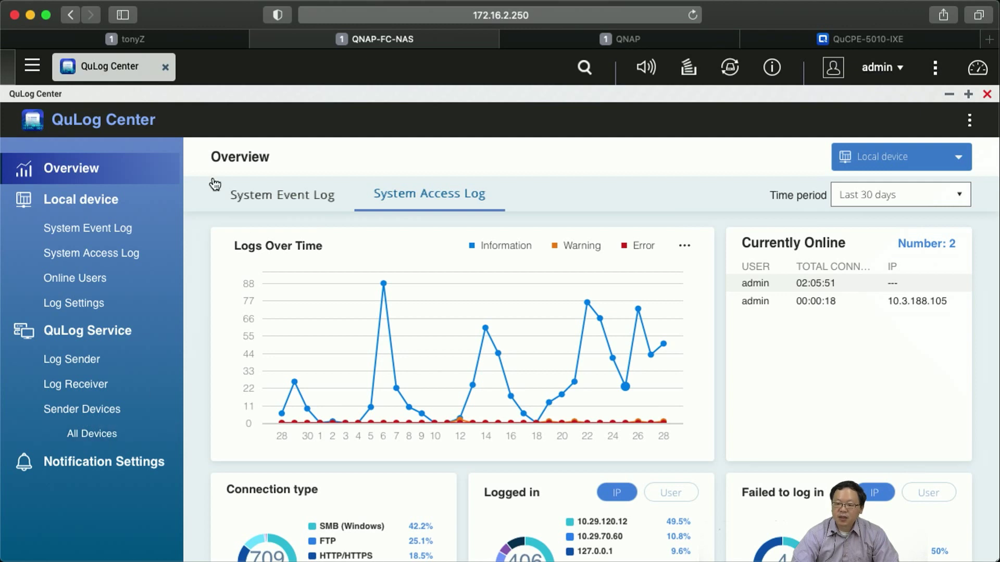
pyautogui.click(242, 193)
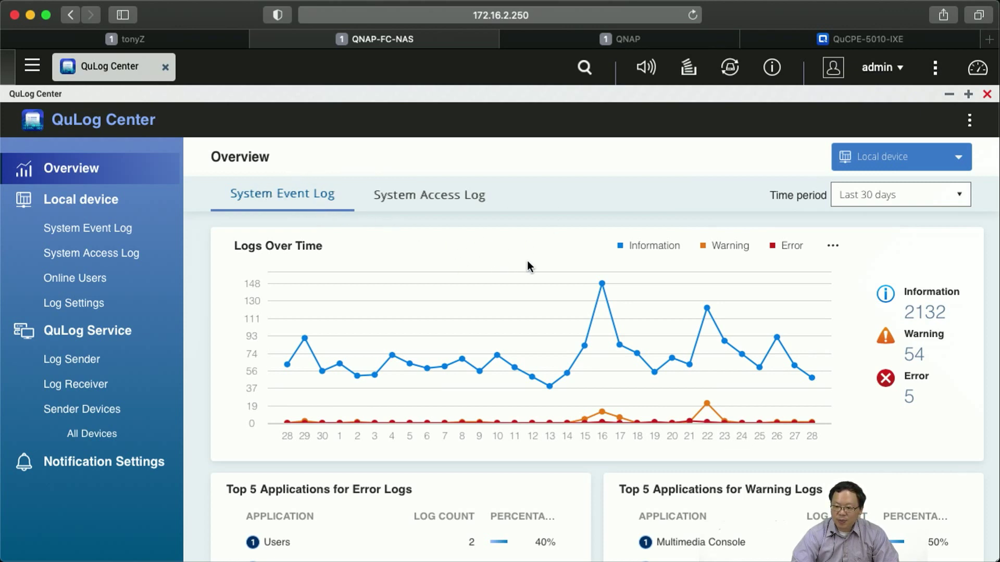
# Review the Users error logs for the two failed admin logins, then return to System Access Log statistics.
pyautogui.scroll(-5, 605, 224)
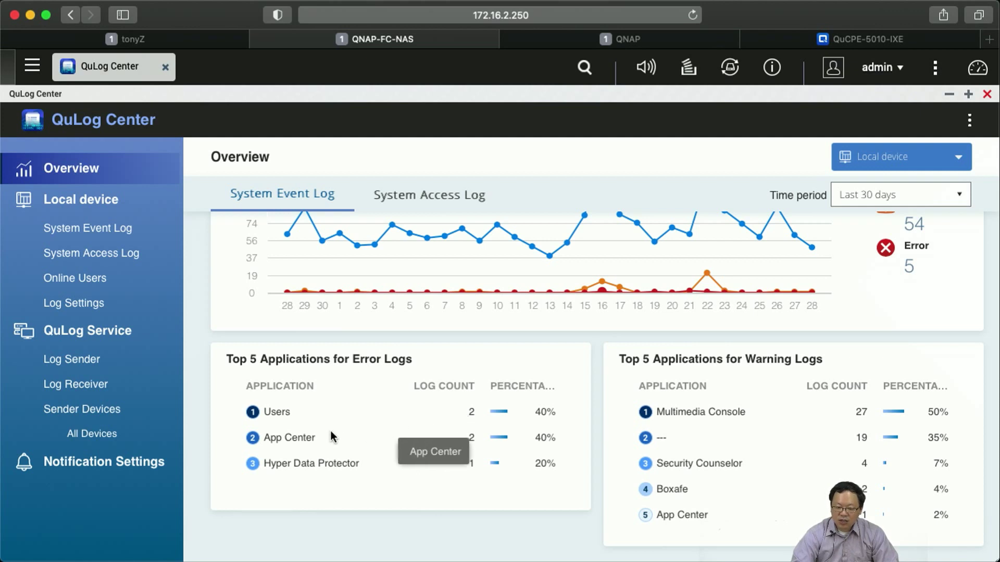
pyautogui.click(277, 413)
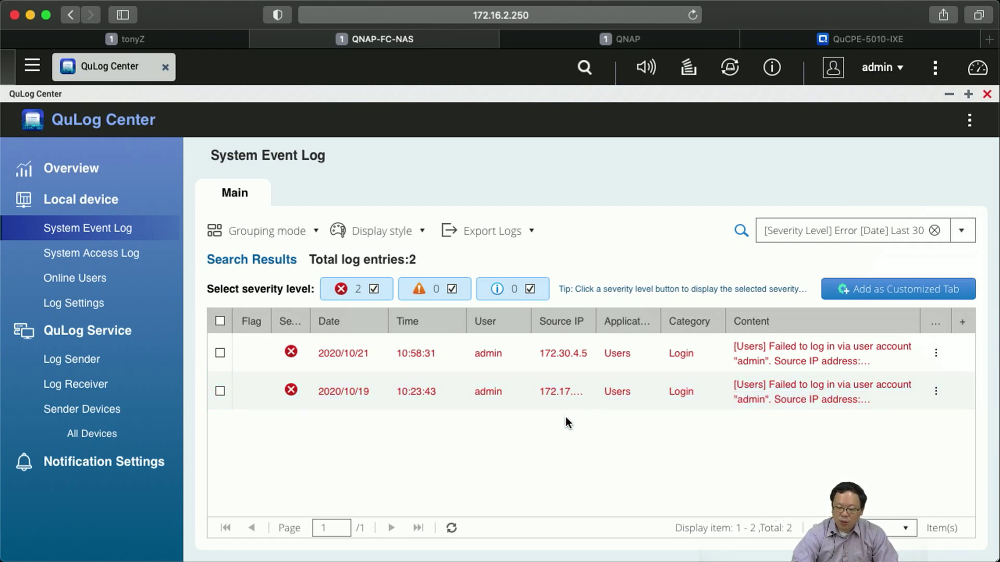
pyautogui.click(115, 178)
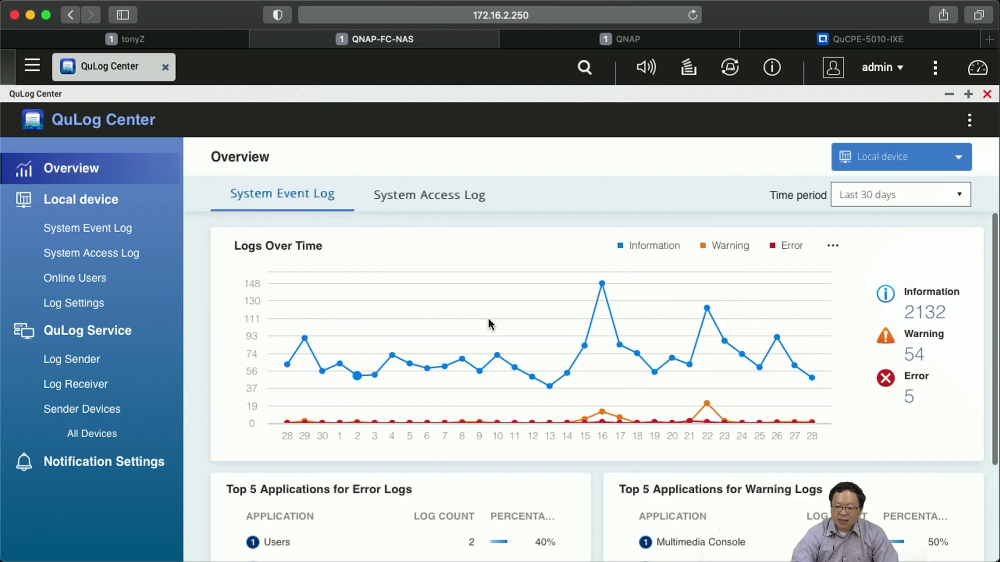
pyautogui.click(416, 207)
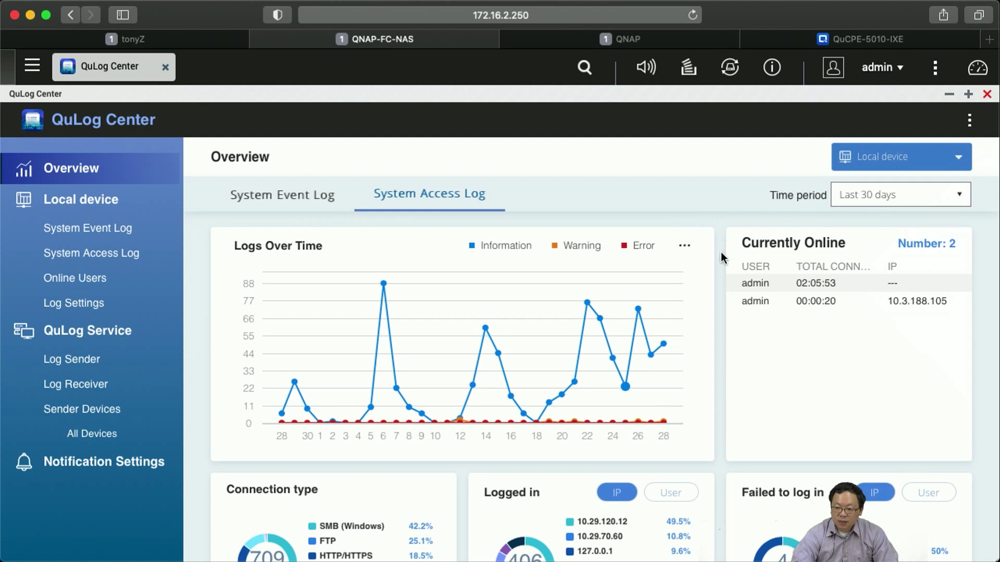
# Switch the Logged in and Failed to log in charts to per-user breakdowns, with admin at 50%.
pyautogui.scroll(-2, 722, 255)
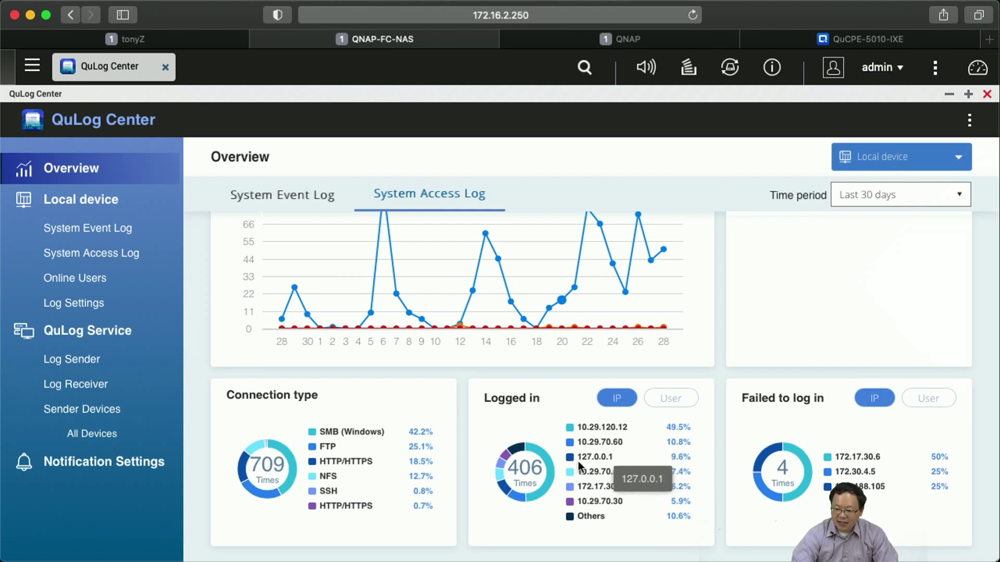
pyautogui.click(687, 408)
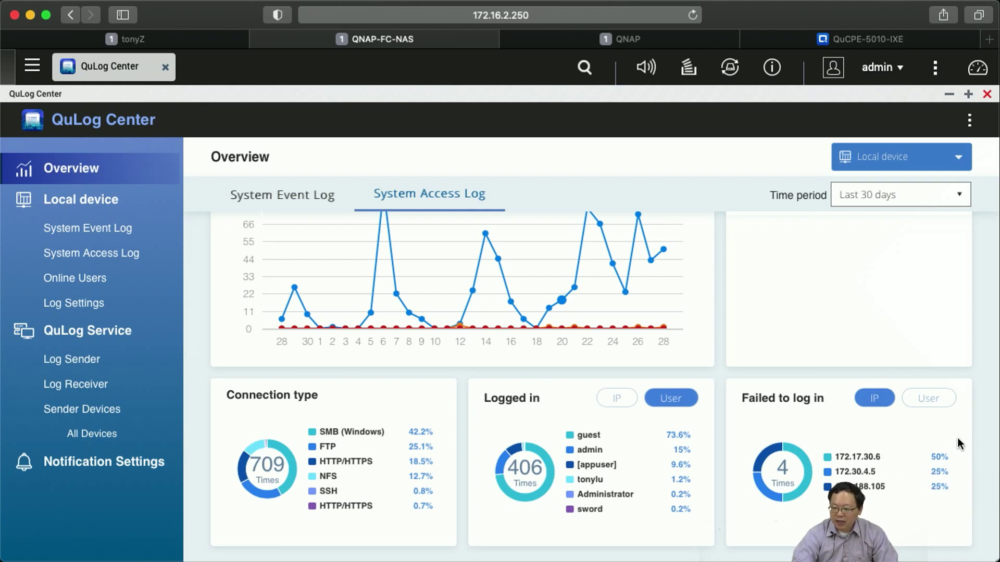
pyautogui.click(944, 408)
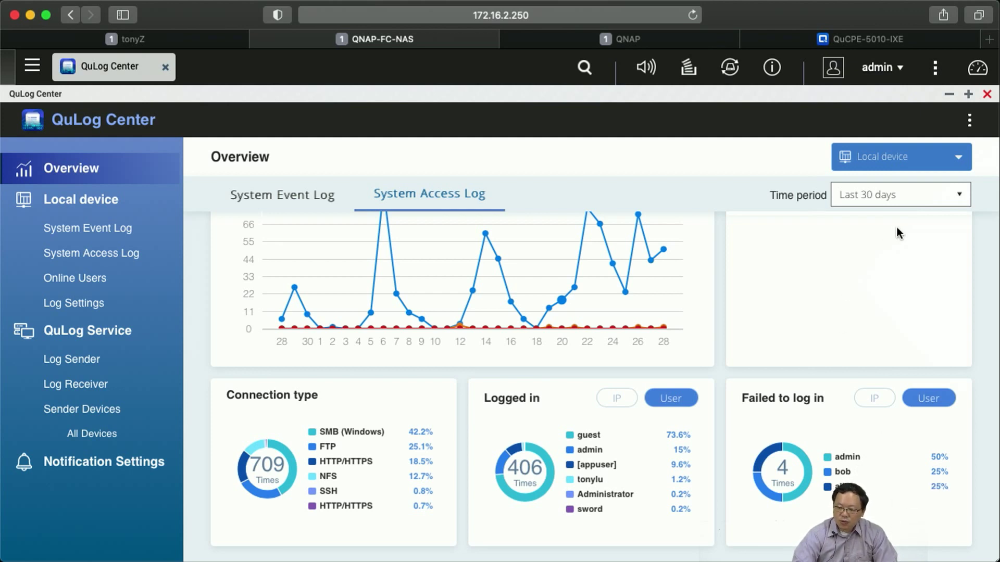
pyautogui.click(881, 71)
# Log out of the NAS and attempt a login with an invalid username and password.
pyautogui.click(844, 275)
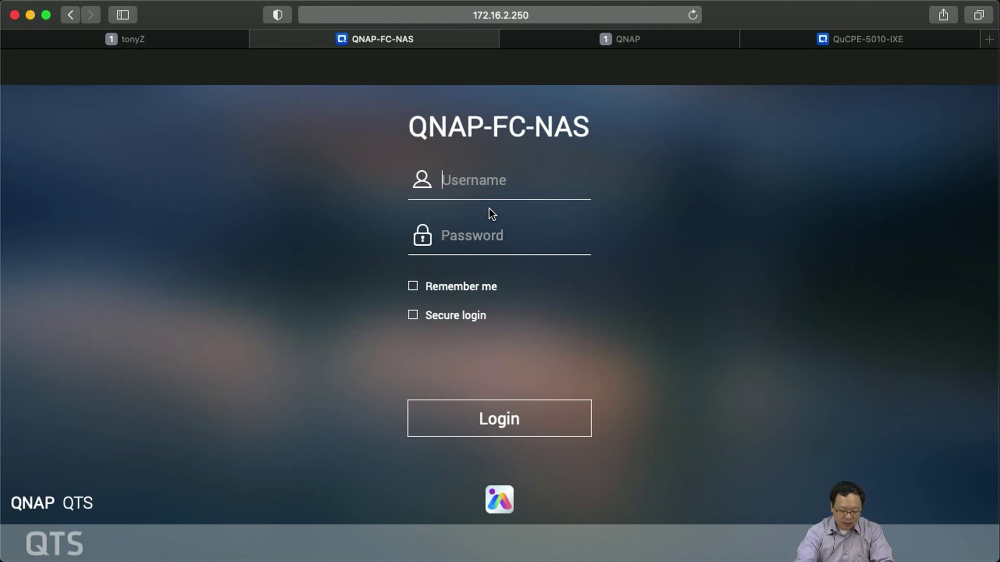
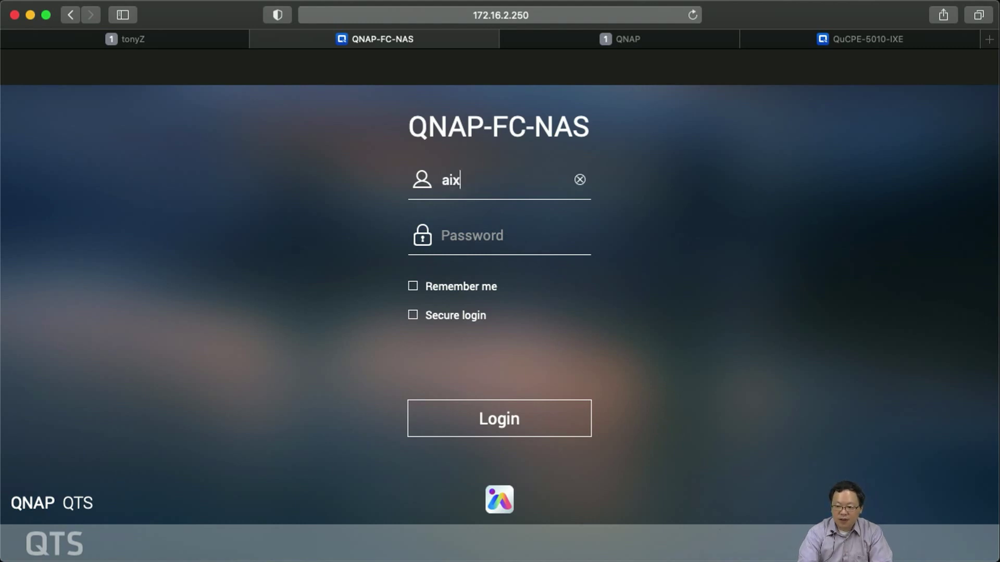
pyautogui.press('Tab')
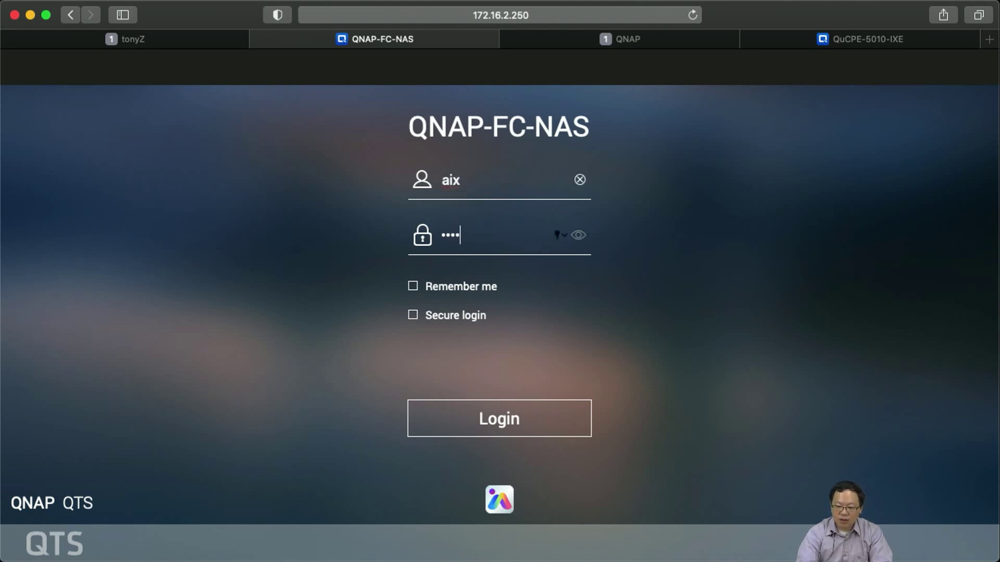
pyautogui.press('Return')
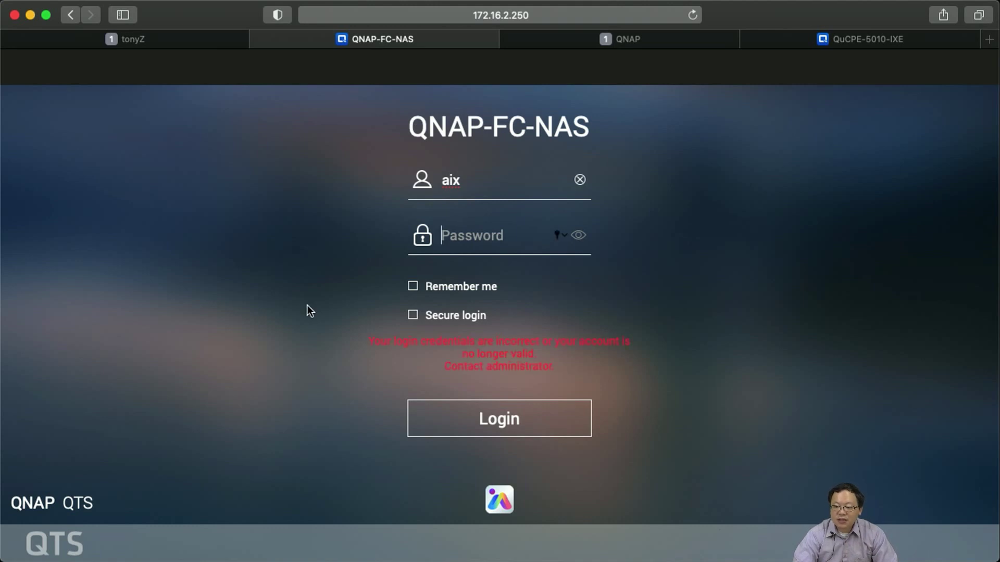
# Sign back in as admin with the account password and launch QuLog Center.
pyautogui.doubleClick(483, 186)
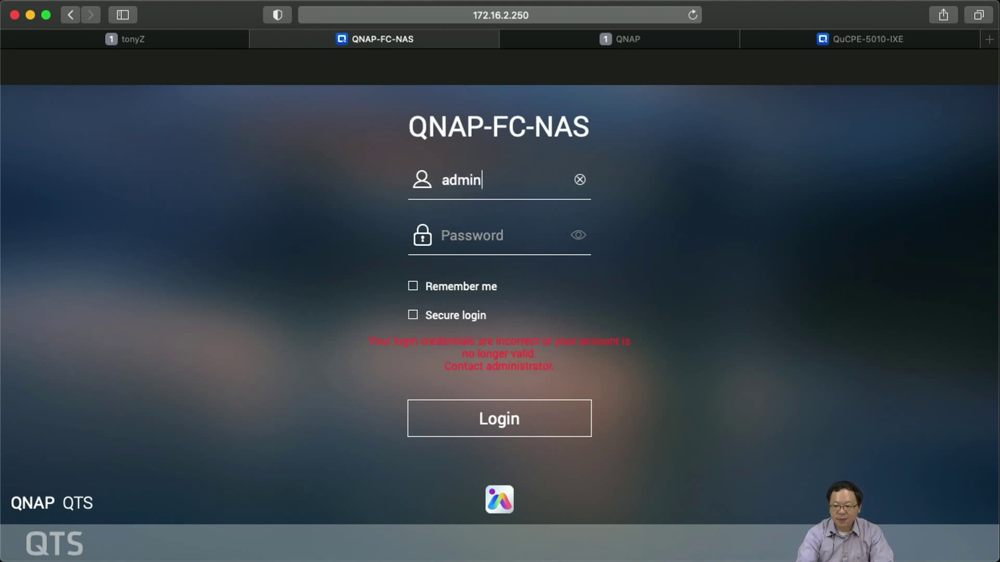
pyautogui.press('Tab')
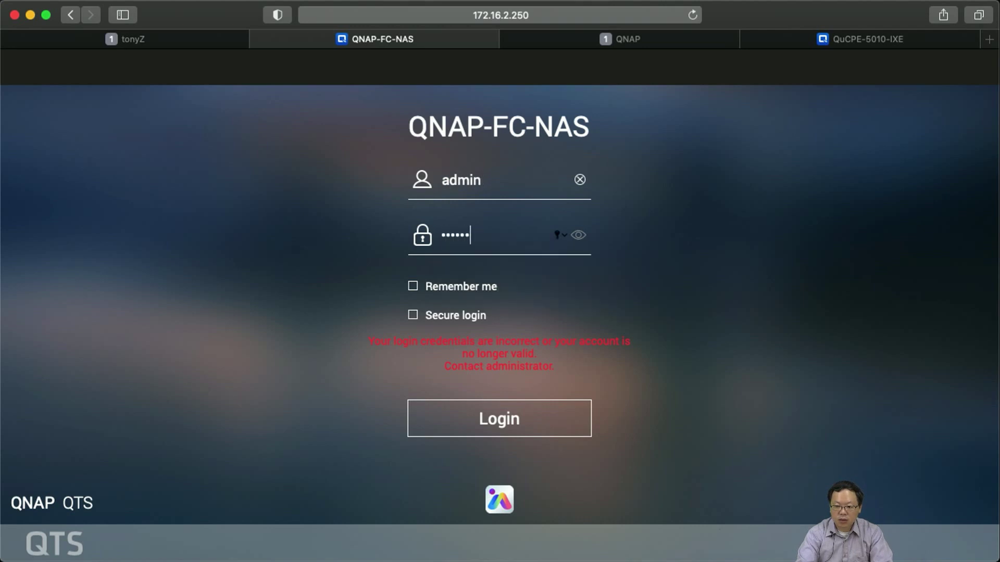
pyautogui.press('Return')
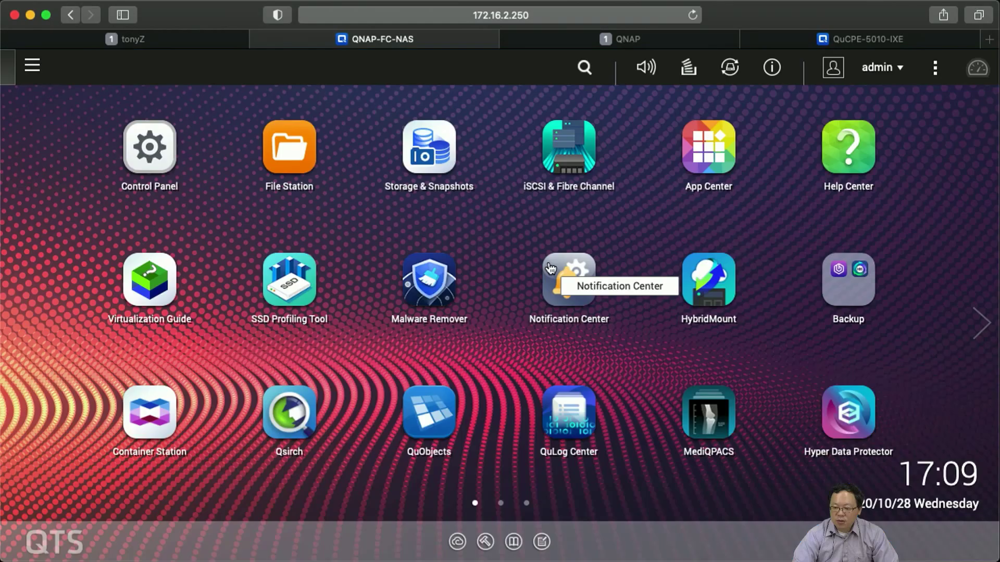
pyautogui.click(597, 419)
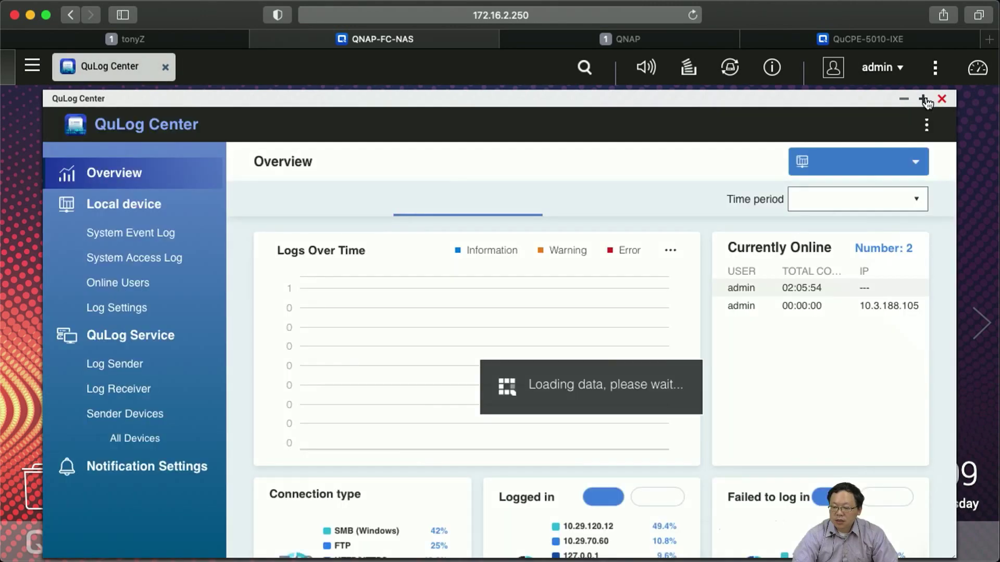
# Maximise QuLog Center and break the 5 failed logins down by user, showing the invalid account at 20%.
pyautogui.click(923, 99)
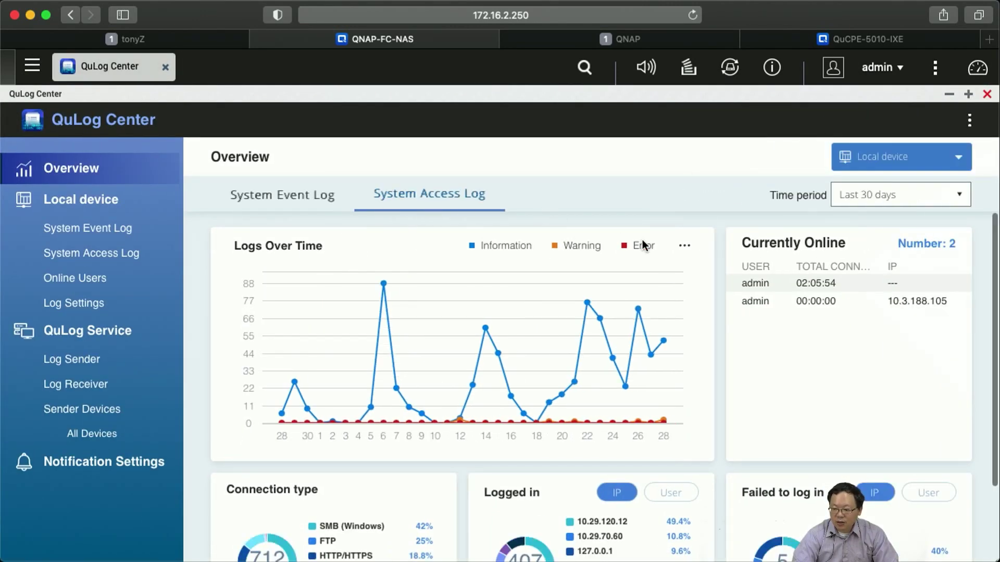
pyautogui.scroll(-3, 703, 333)
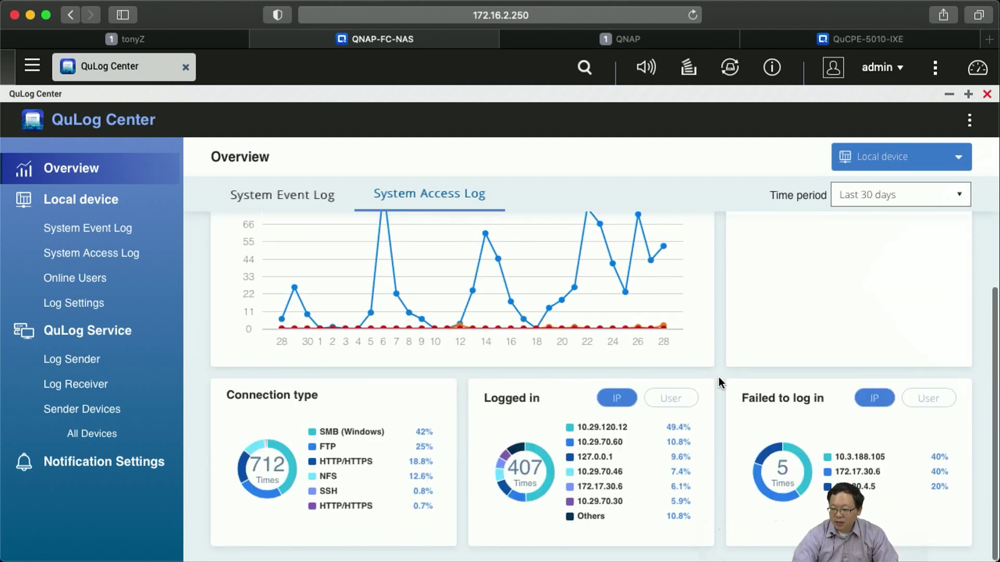
pyautogui.click(928, 398)
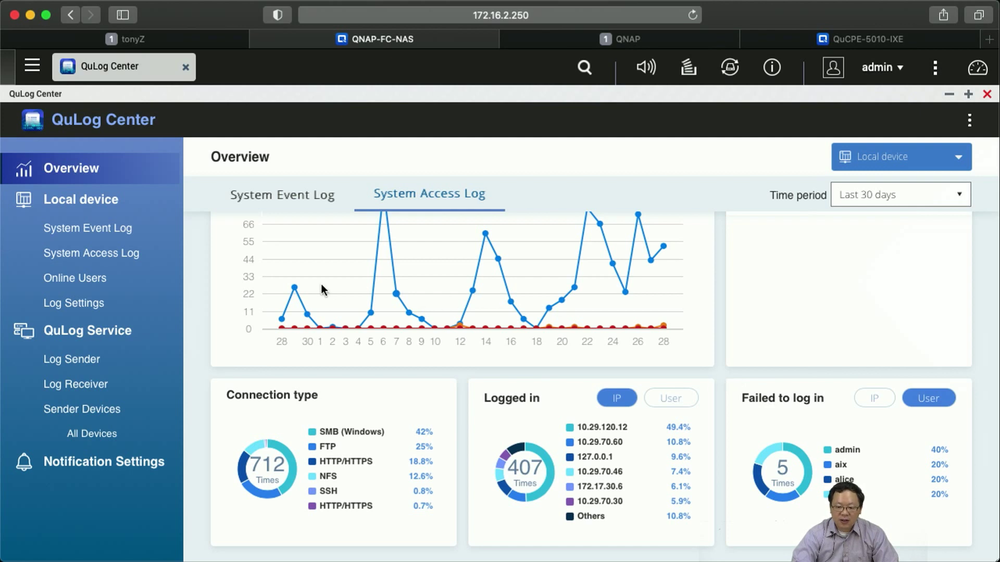
# Open the System Event Log with error, warning and information levels all enabled, listing 8824 entries.
pyautogui.click(94, 239)
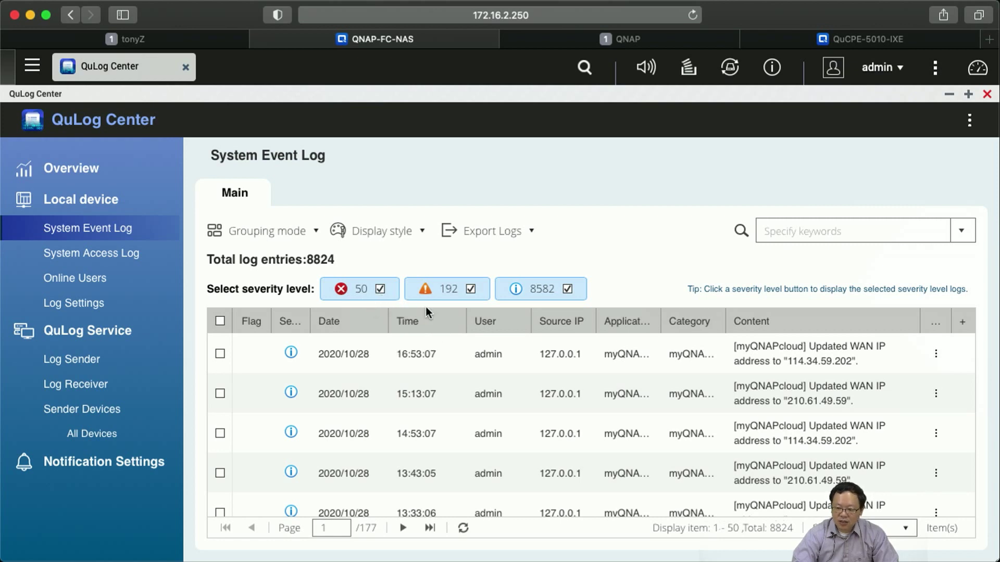
pyautogui.click(460, 299)
pyautogui.click(533, 300)
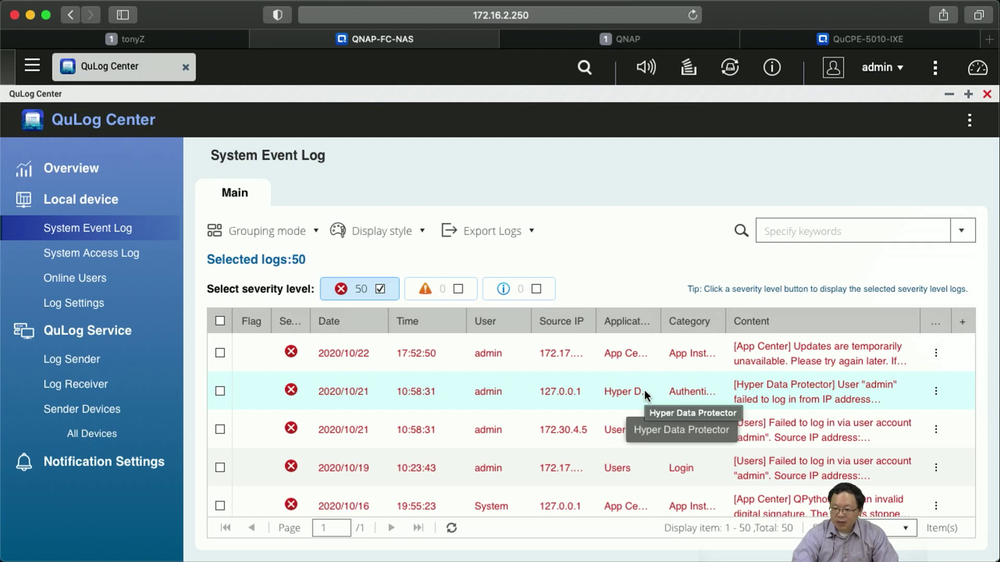
pyautogui.click(437, 296)
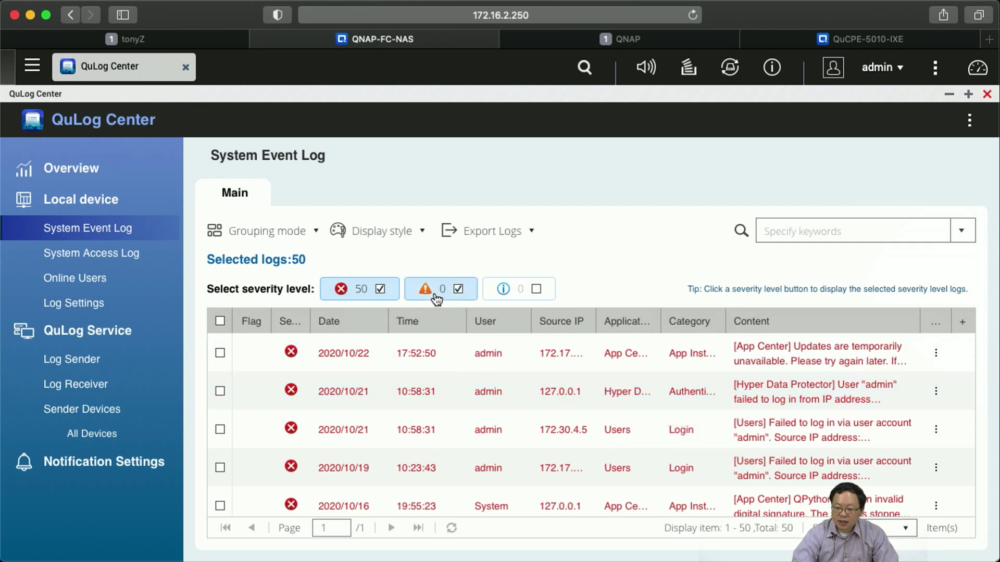
pyautogui.click(515, 294)
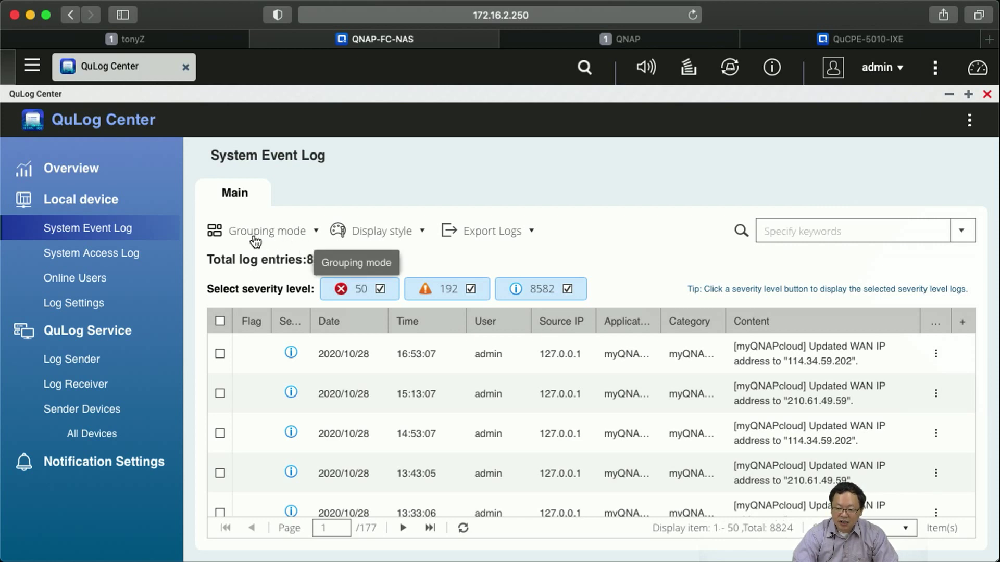
# Group the event log by app, expand the App Center group (393 entries) and tick its first row.
pyautogui.click(286, 241)
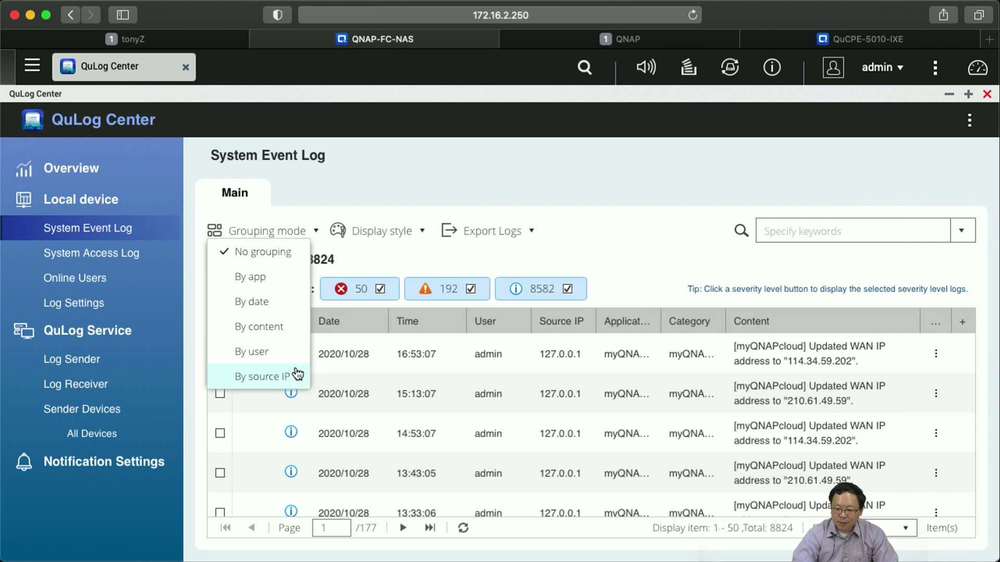
pyautogui.click(281, 284)
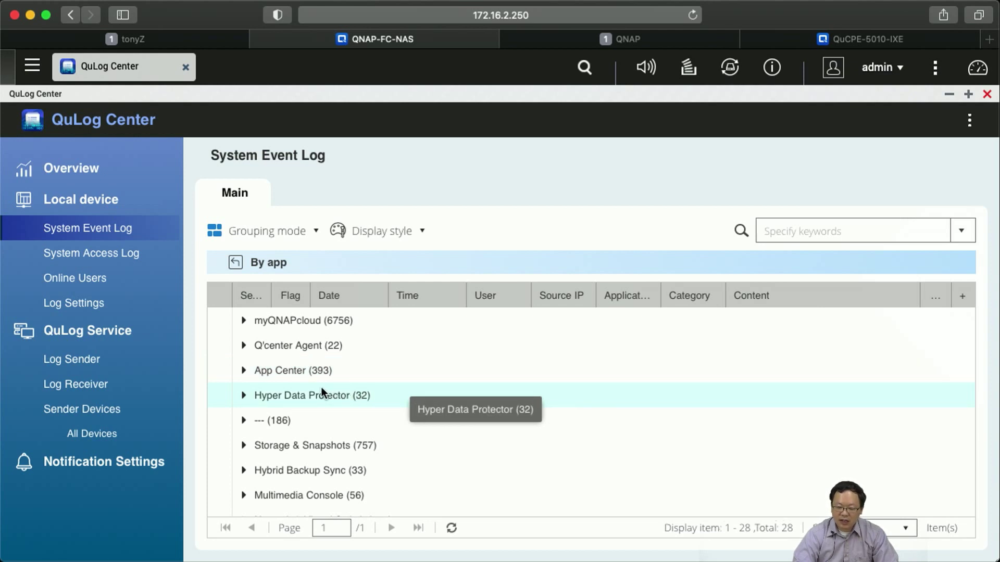
pyautogui.click(244, 371)
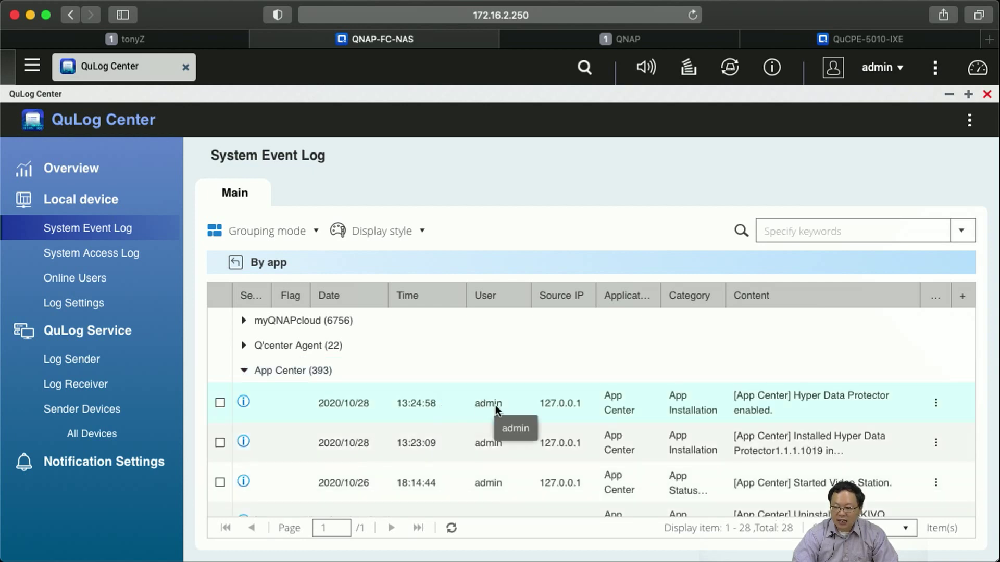
pyautogui.click(505, 407)
pyautogui.scroll(-5, 591, 451)
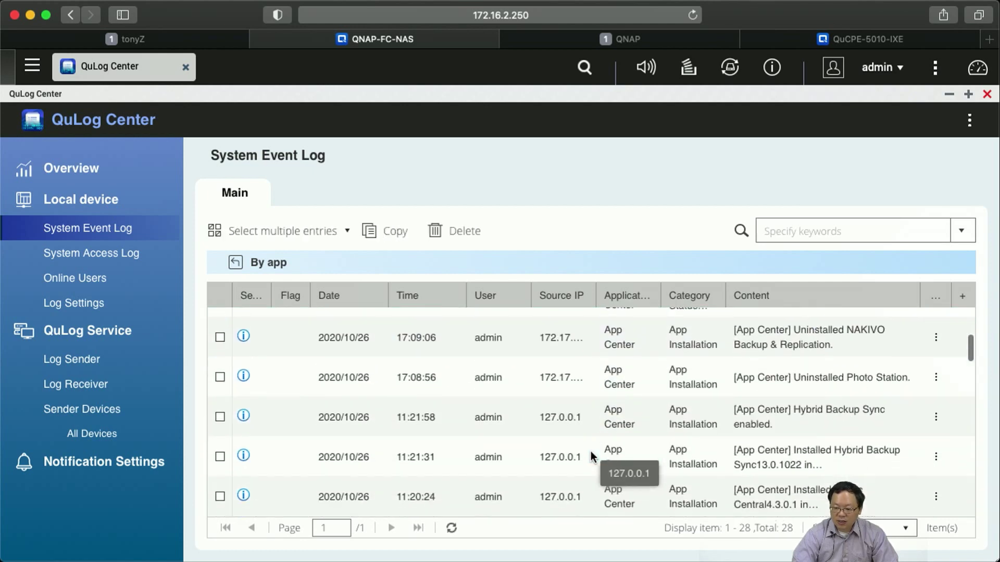
pyautogui.scroll(5, 592, 408)
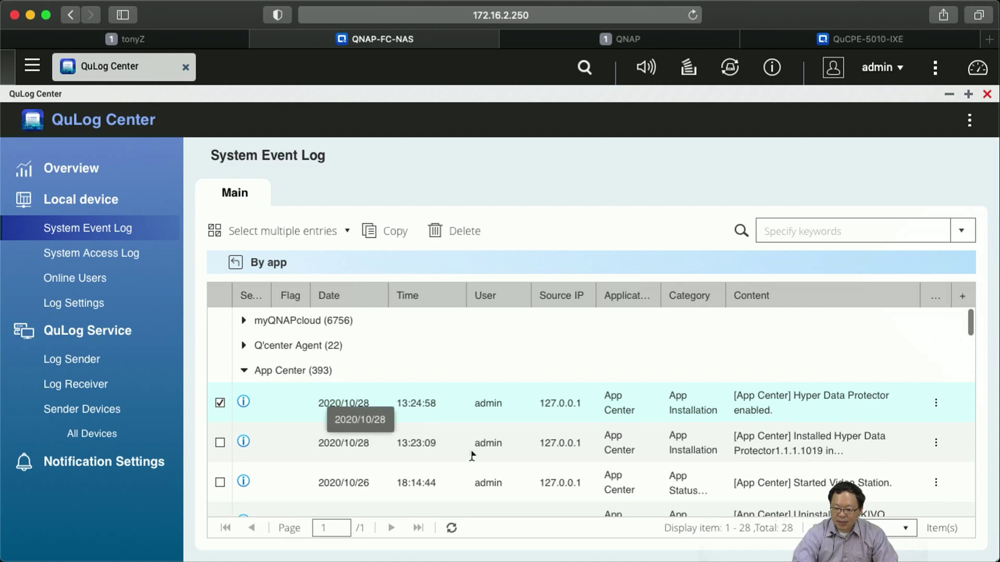
pyautogui.scroll(-6, 517, 461)
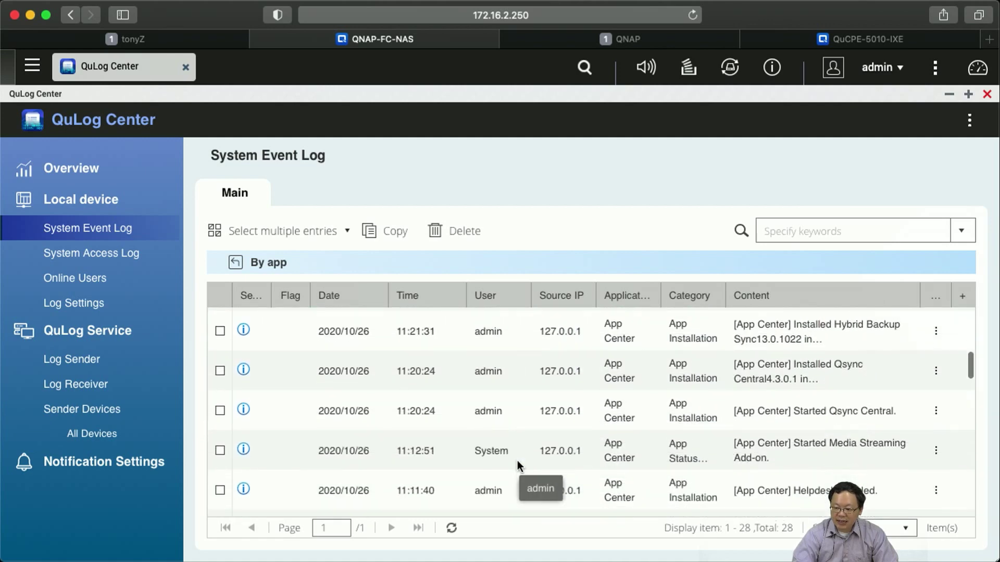
pyautogui.scroll(6, 518, 461)
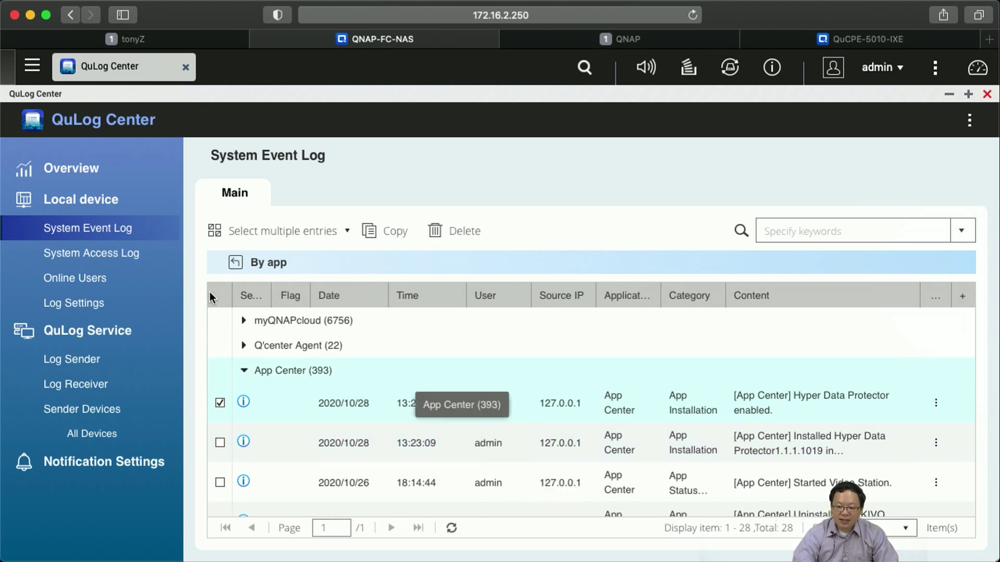
# Open the System Access Log (4177 entries) and tick then untick the 17:09:25 failed login entry.
pyautogui.click(105, 265)
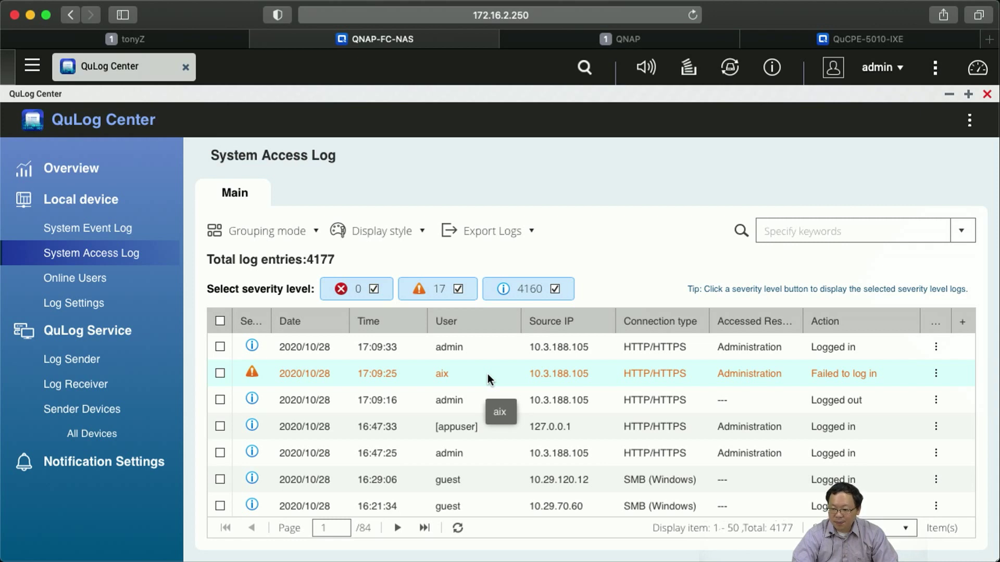
pyautogui.click(490, 379)
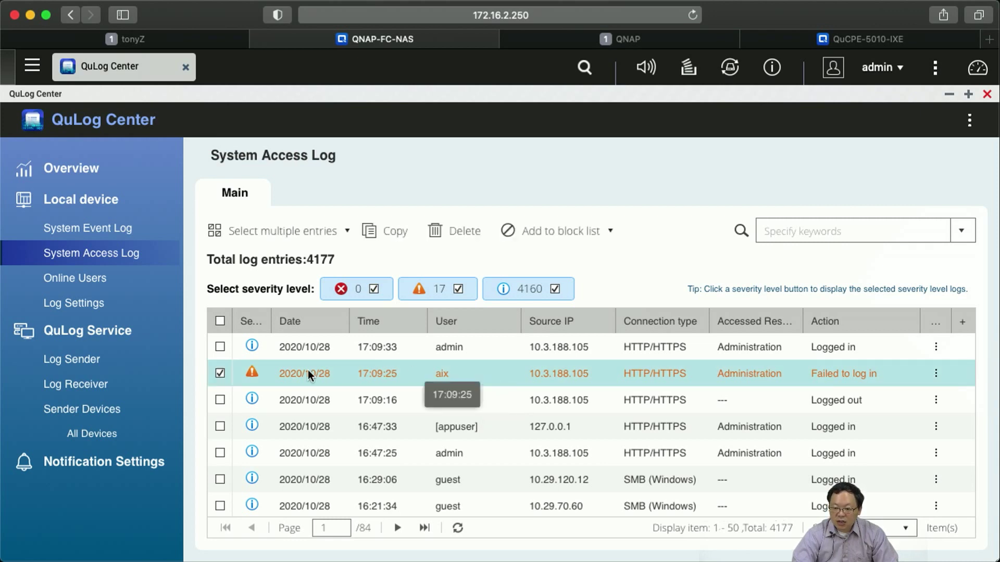
pyautogui.click(220, 374)
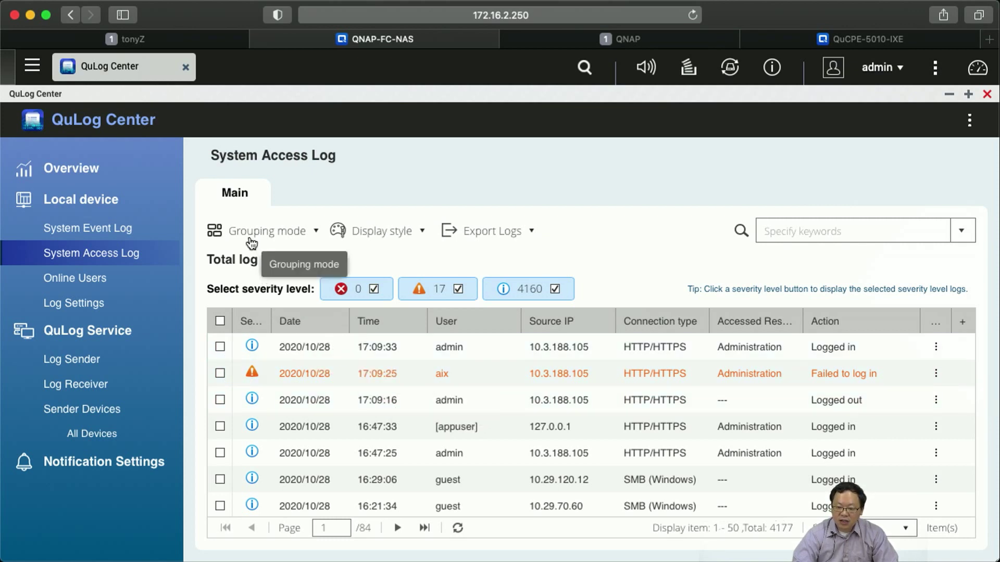
# Group the access log by user, expand the invalid account's group and tick an entry, then view Online Users.
pyautogui.click(288, 240)
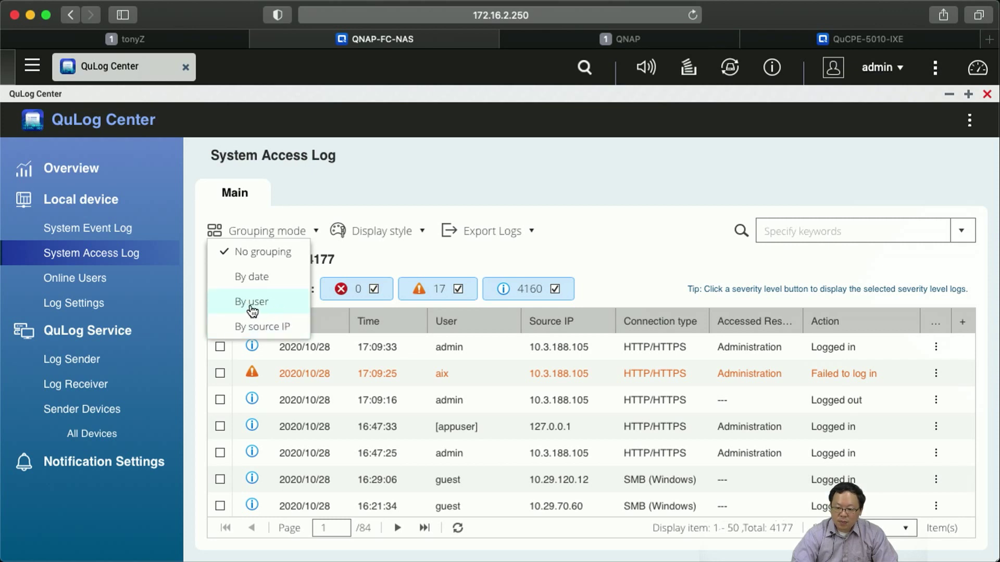
pyautogui.click(280, 308)
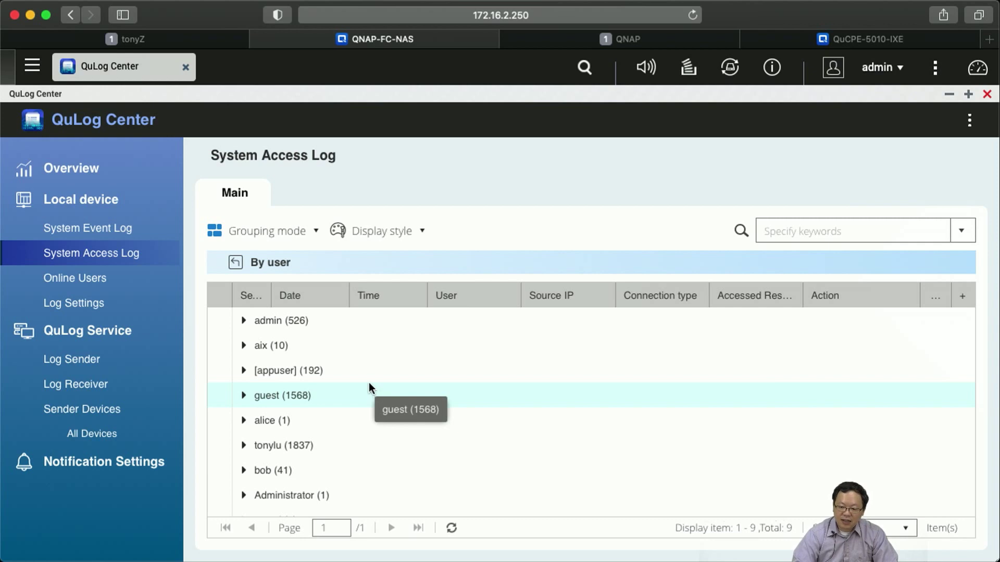
pyautogui.scroll(-1, 374, 385)
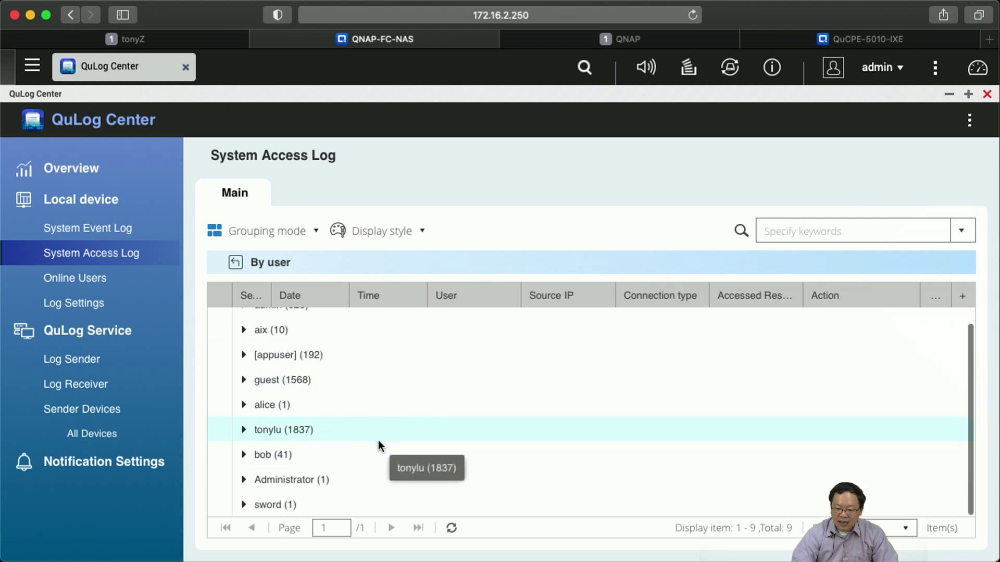
pyautogui.scroll(1, 378, 439)
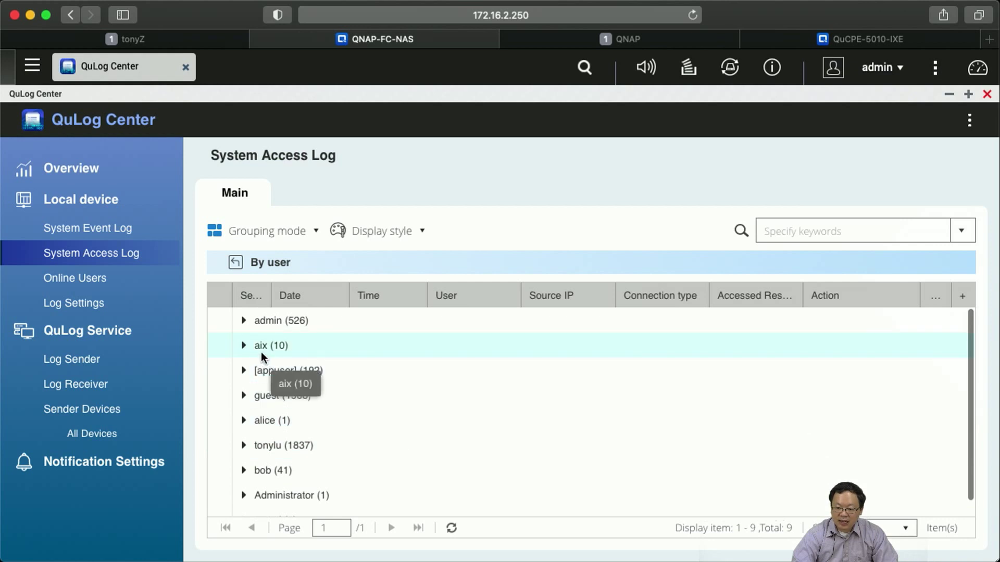
pyautogui.click(243, 345)
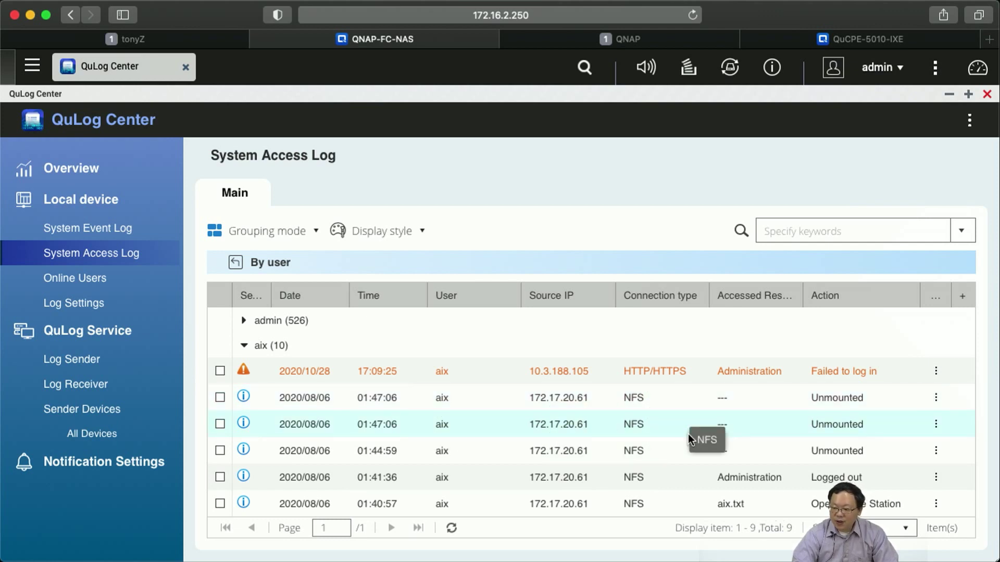
pyautogui.scroll(-10, 688, 435)
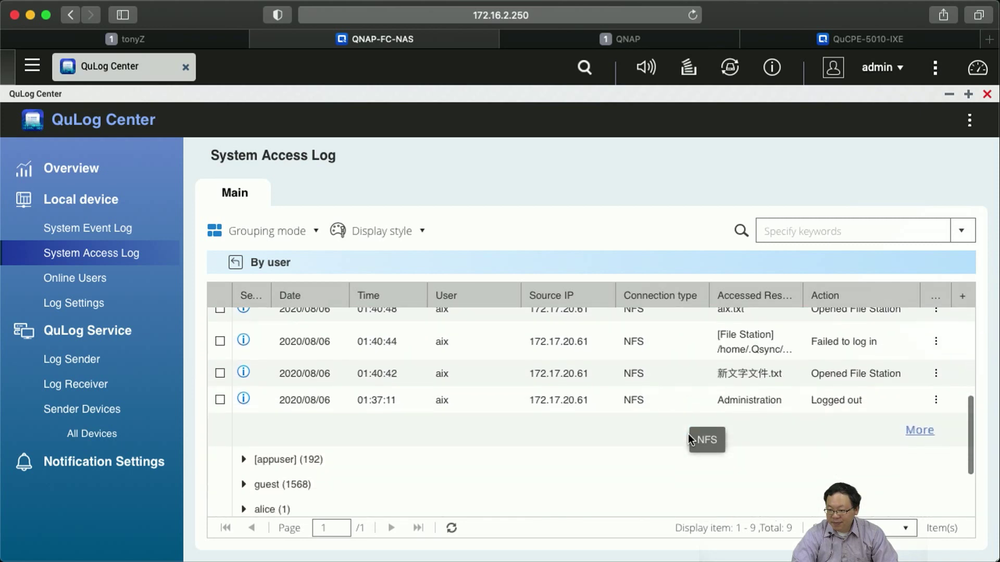
pyautogui.scroll(8, 688, 439)
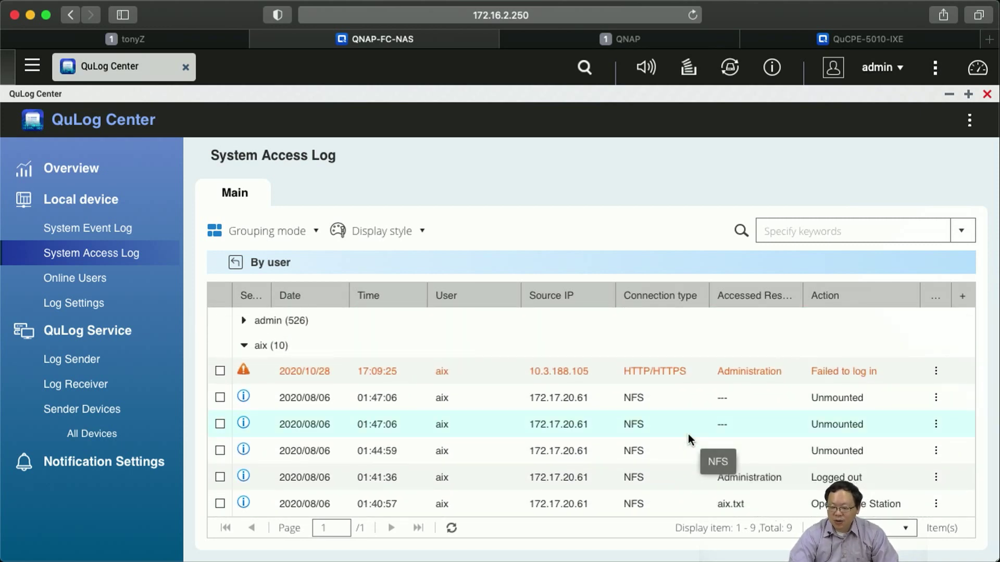
pyautogui.click(656, 404)
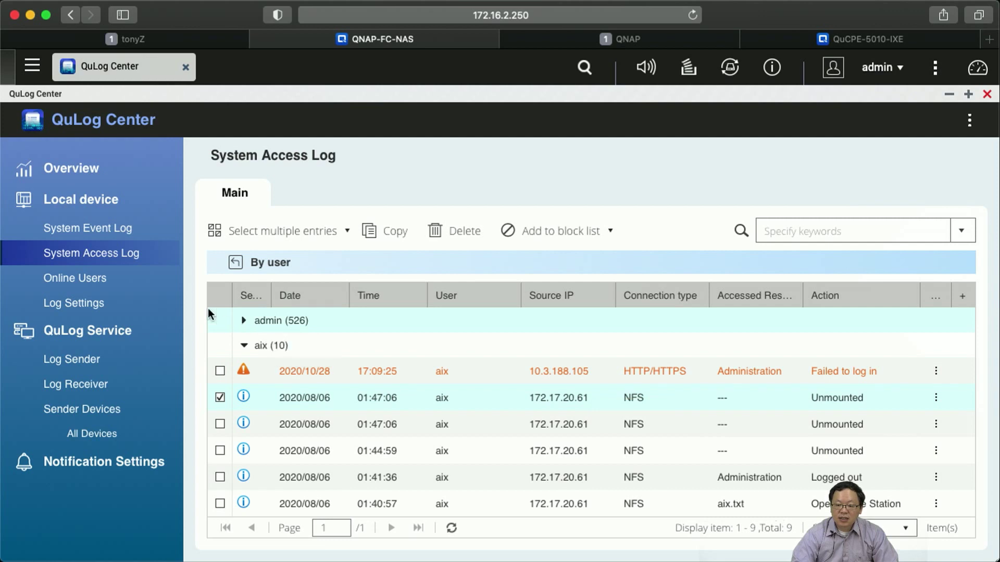
pyautogui.click(135, 286)
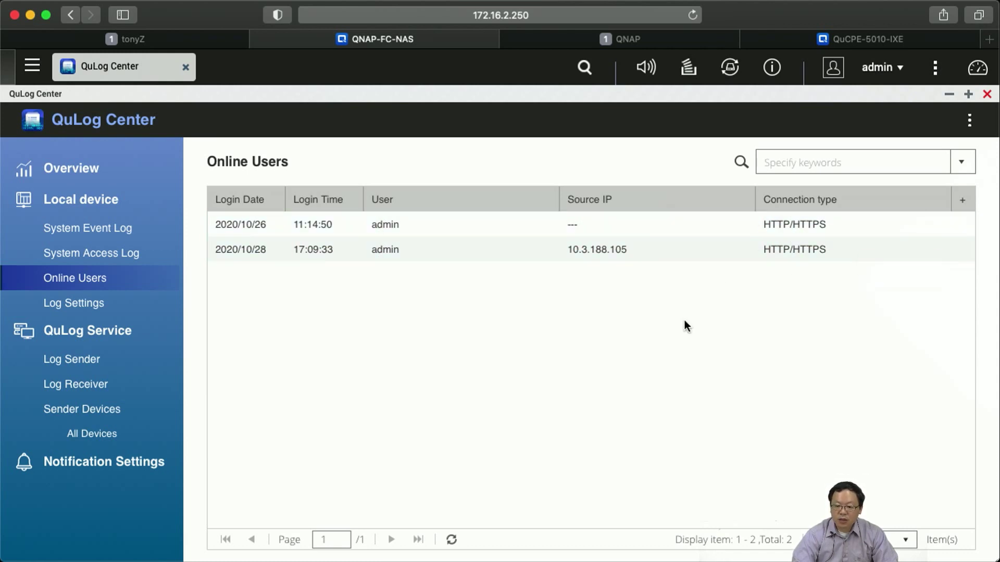
# Open Log Settings' Event Log tab: DataVol1, 5 million maximum entries, 180-day retention.
pyautogui.click(122, 311)
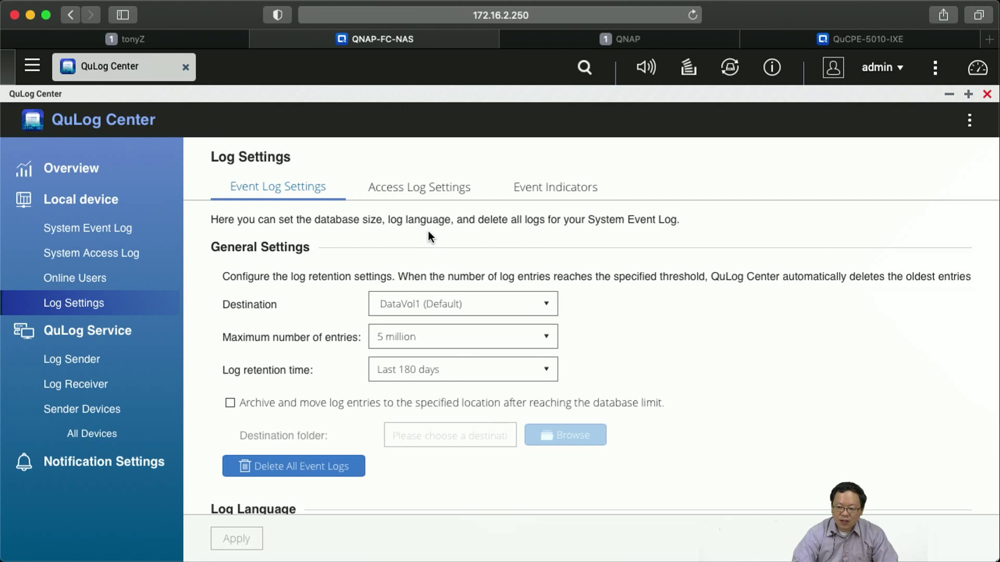
# Show the Access Log Settings (DataVol1, 5 million entries, 180-day retention) and its HTTP/HTTPS and SSH connection types.
pyautogui.click(400, 193)
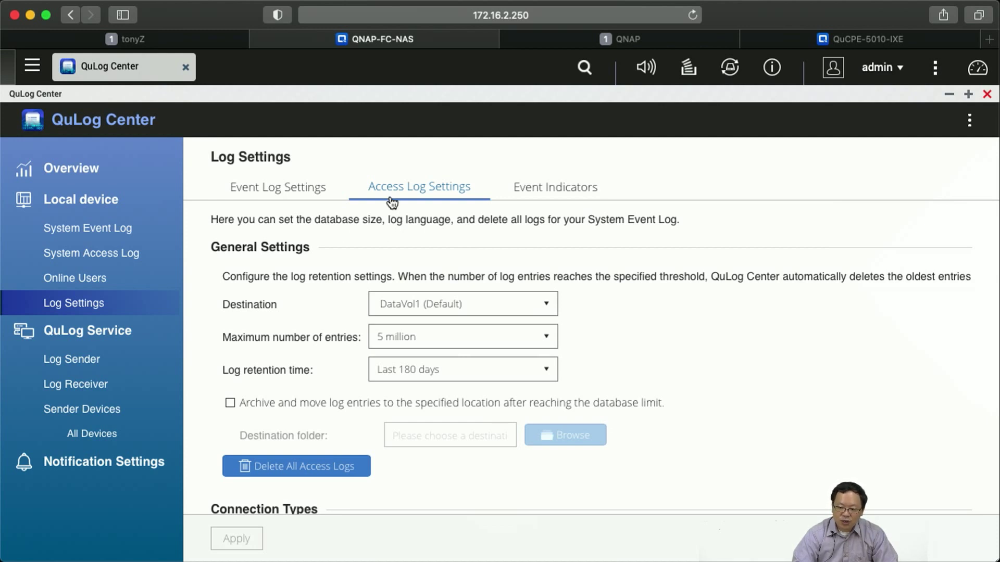
pyautogui.scroll(-3, 339, 214)
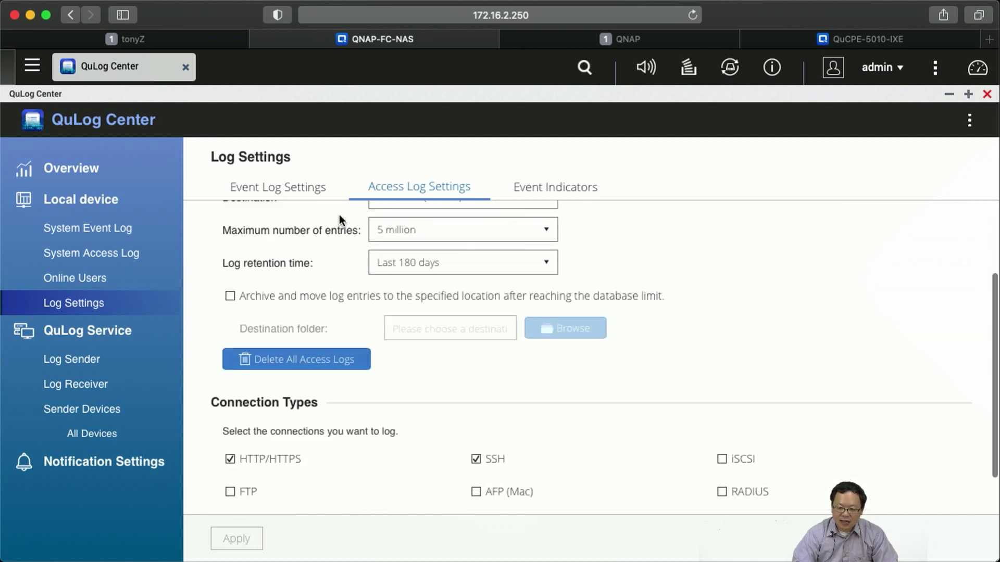
pyautogui.scroll(-2, 339, 215)
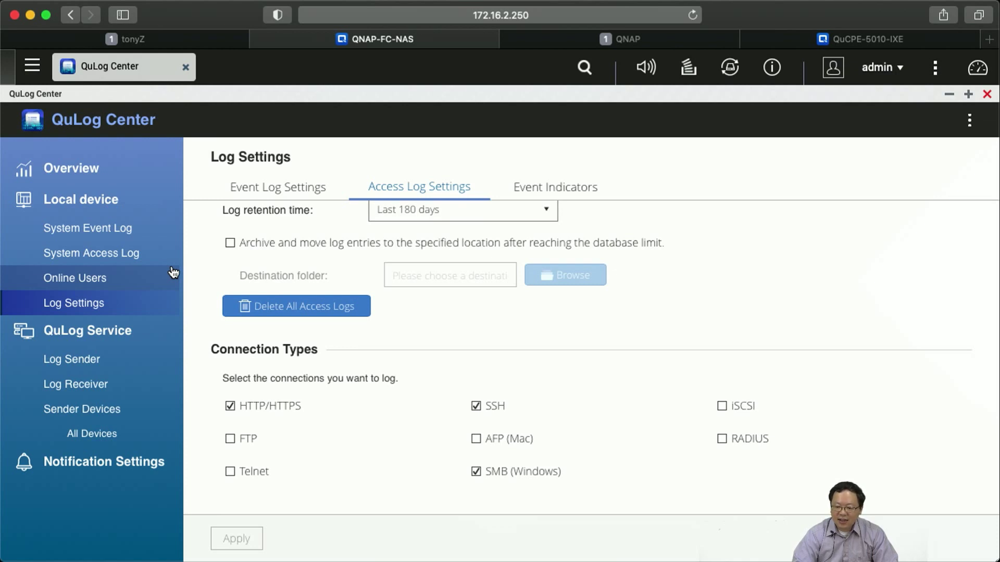
# Review the Log Sender destination 172.17.30.132 (port 1514, TLS), then switch to Log Receiver General Settings.
pyautogui.click(111, 370)
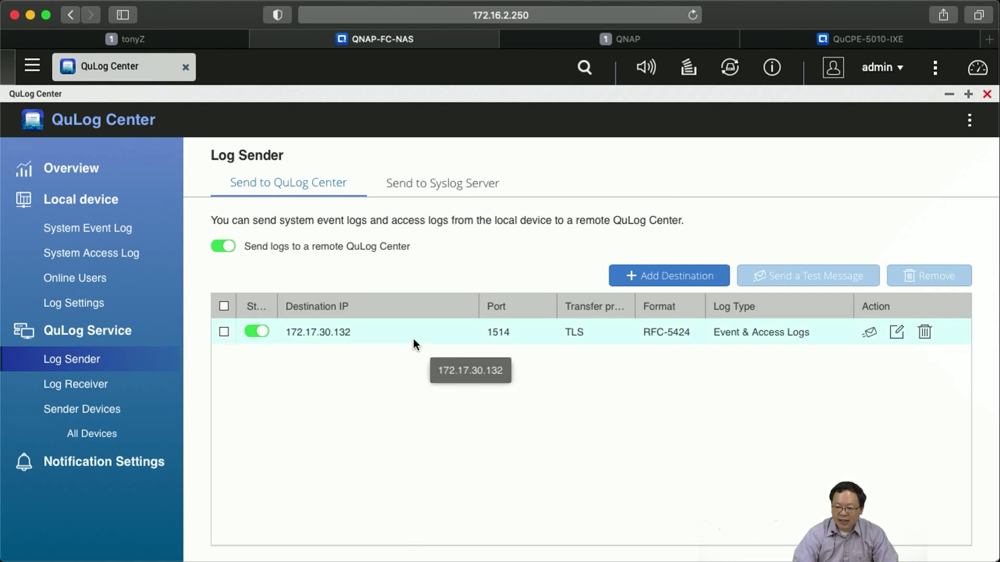
pyautogui.click(413, 339)
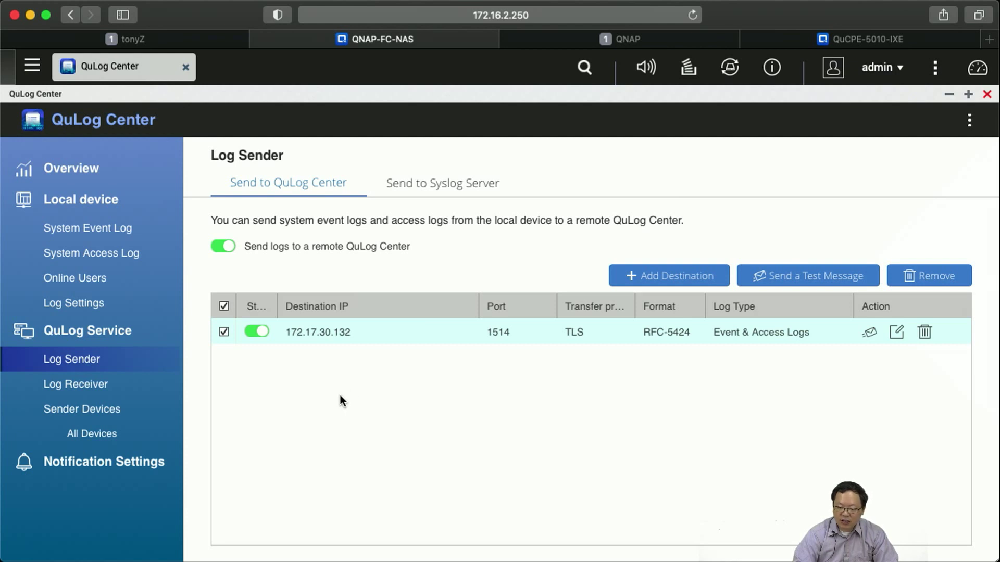
pyautogui.click(98, 386)
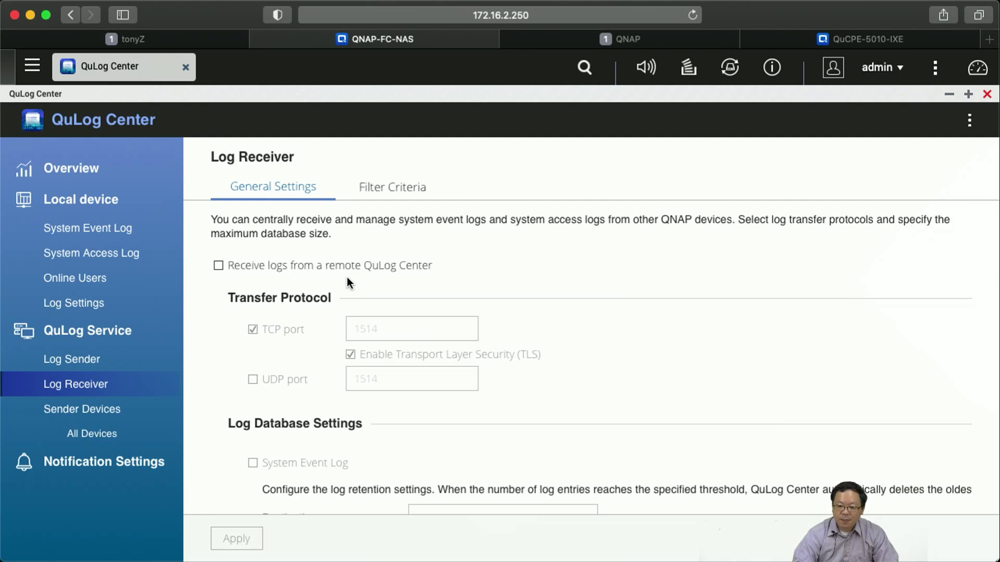
pyautogui.scroll(-3, 347, 277)
pyautogui.scroll(-5, 339, 358)
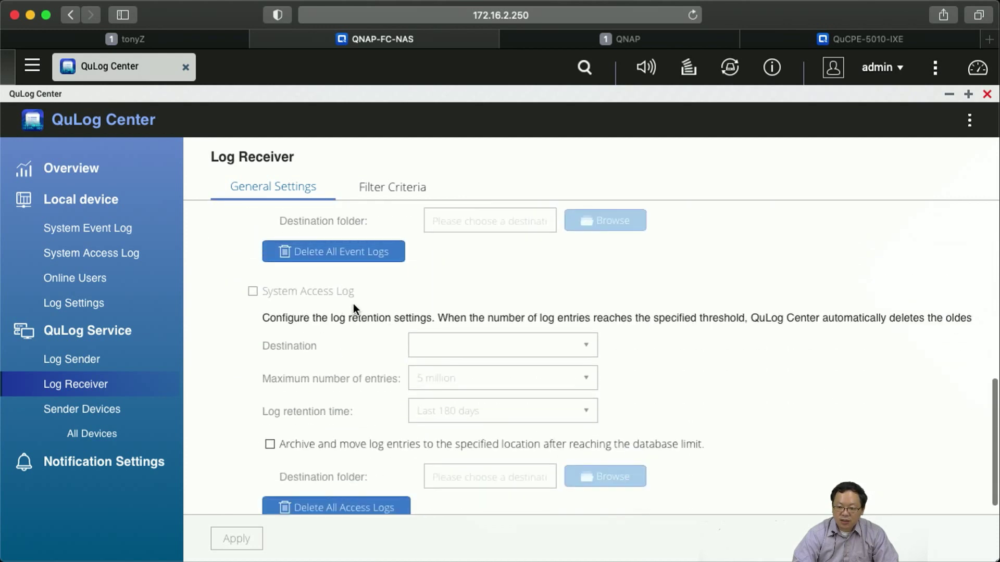
pyautogui.scroll(4, 353, 304)
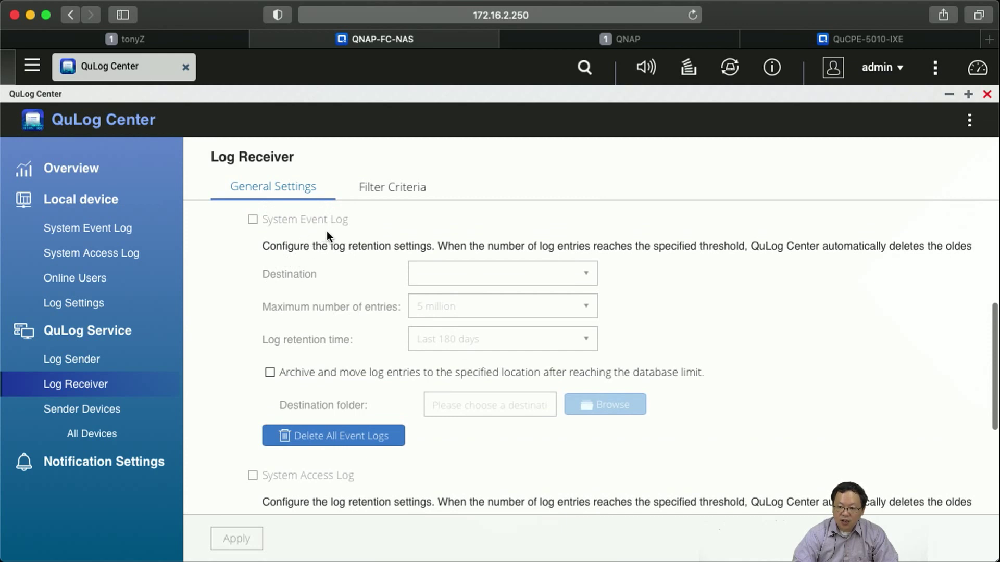
pyautogui.scroll(-3, 327, 242)
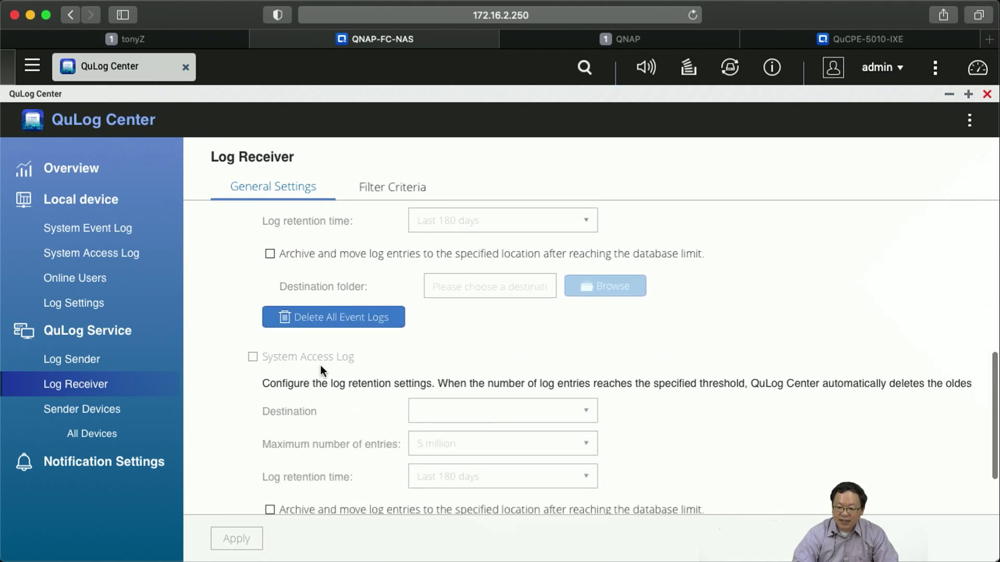
pyautogui.scroll(8, 333, 363)
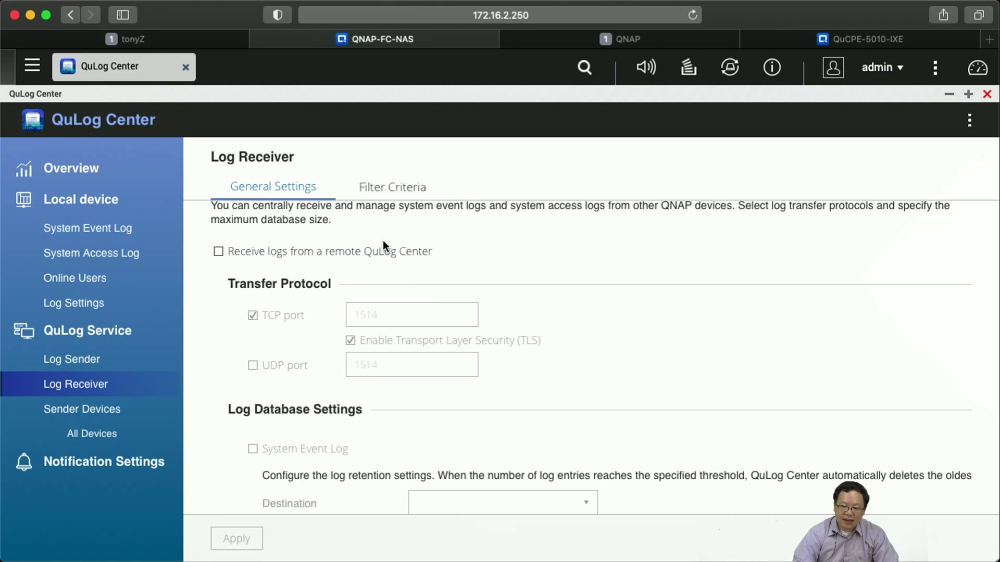
# Switch to the tonyZ tab for the NAS at 172.17.30.132 and launch its QuLog Center.
pyautogui.click(137, 40)
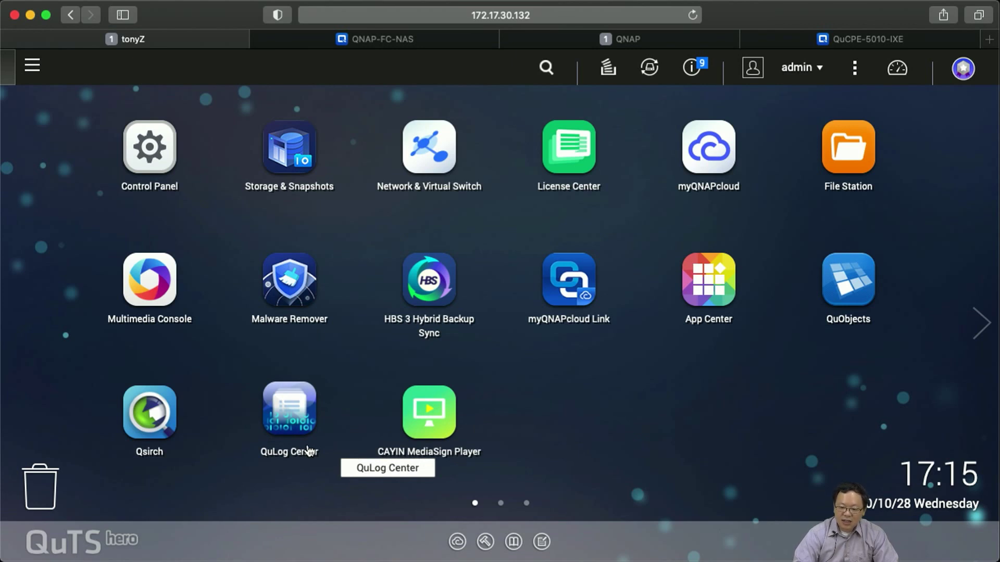
pyautogui.click(290, 426)
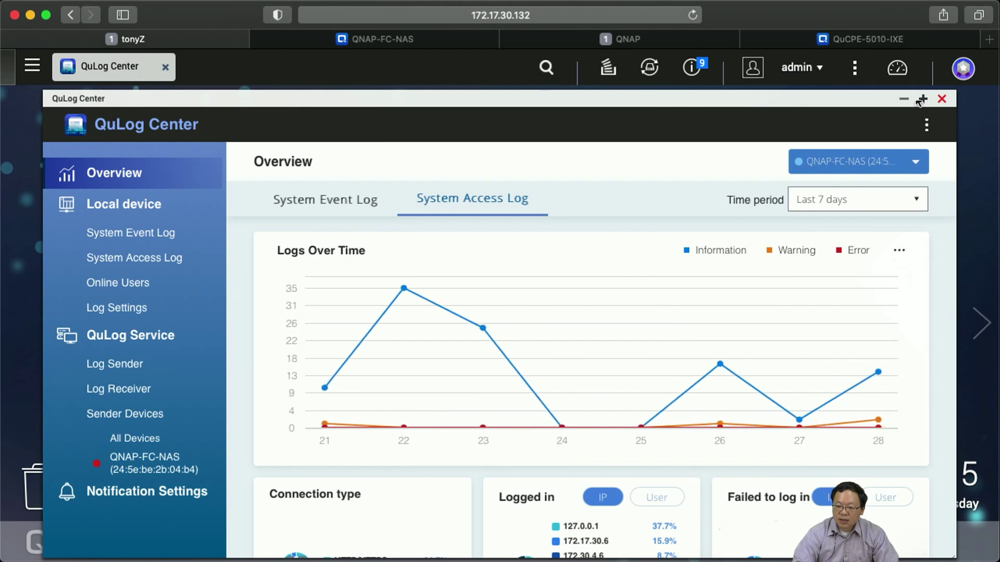
# Maximize QuLog Center, pick sender device QNAP-FC-NAS, and show its System Access Log overview for the last 7 days.
pyautogui.click(923, 99)
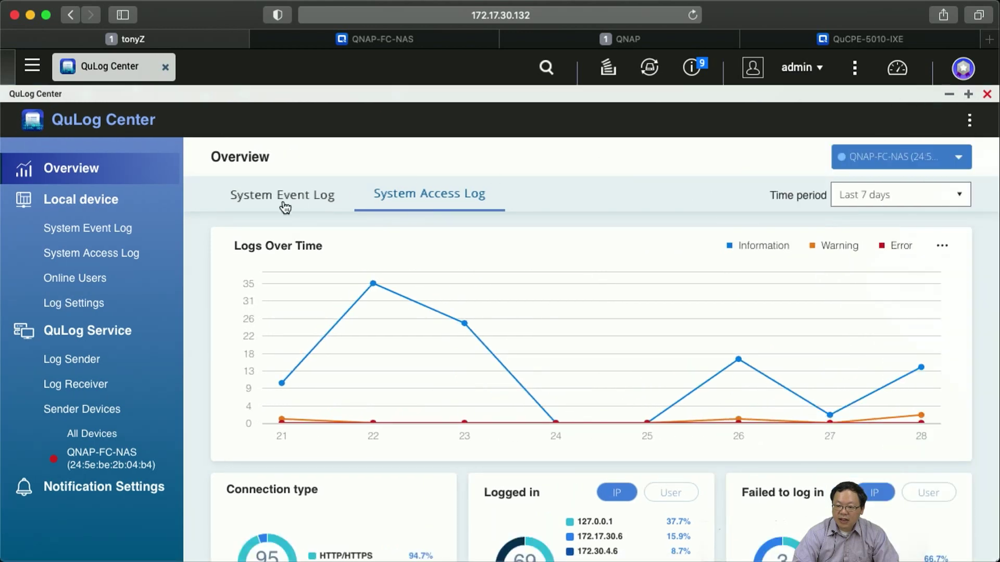
pyautogui.click(266, 209)
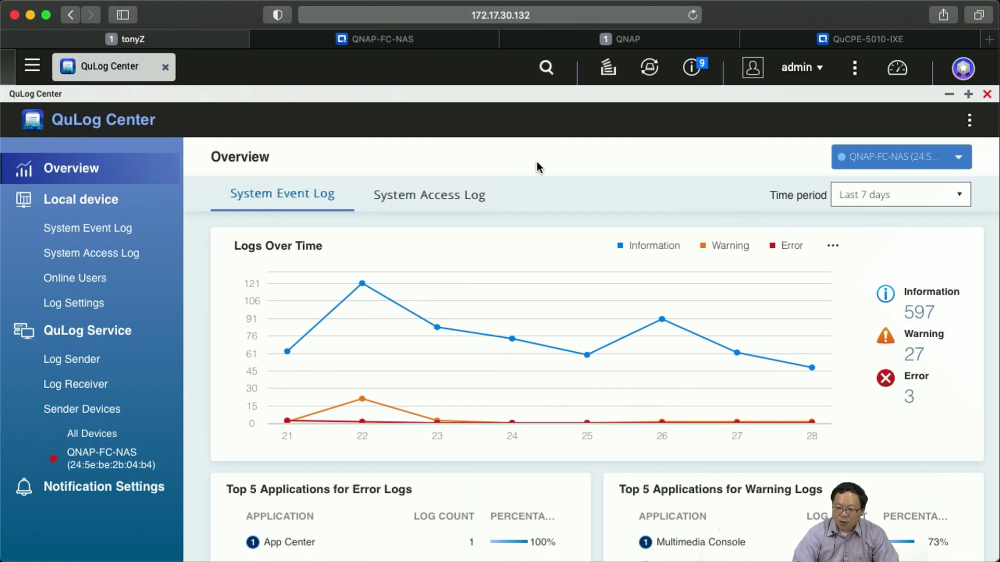
pyautogui.click(931, 165)
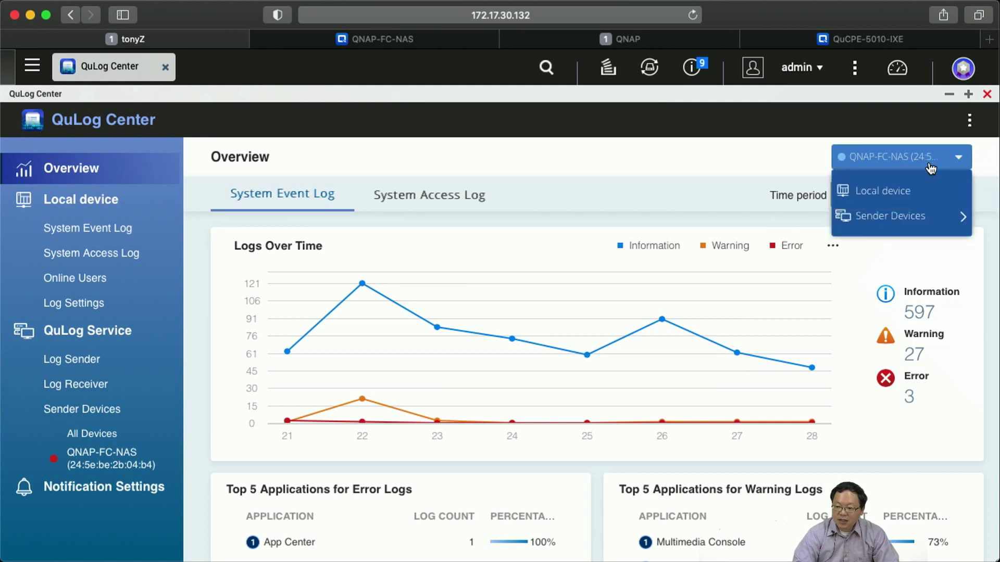
pyautogui.moveTo(889, 224)
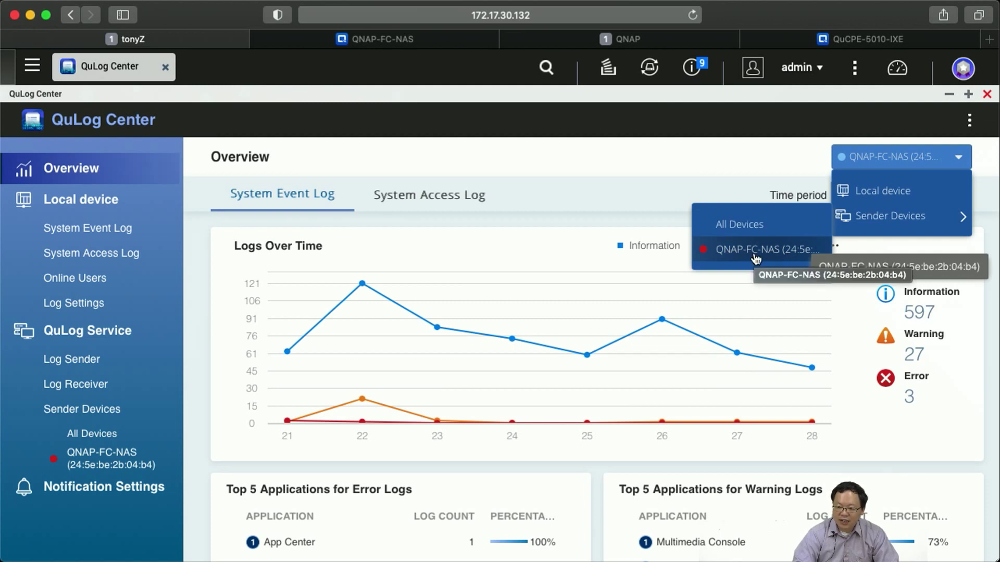
pyautogui.click(756, 250)
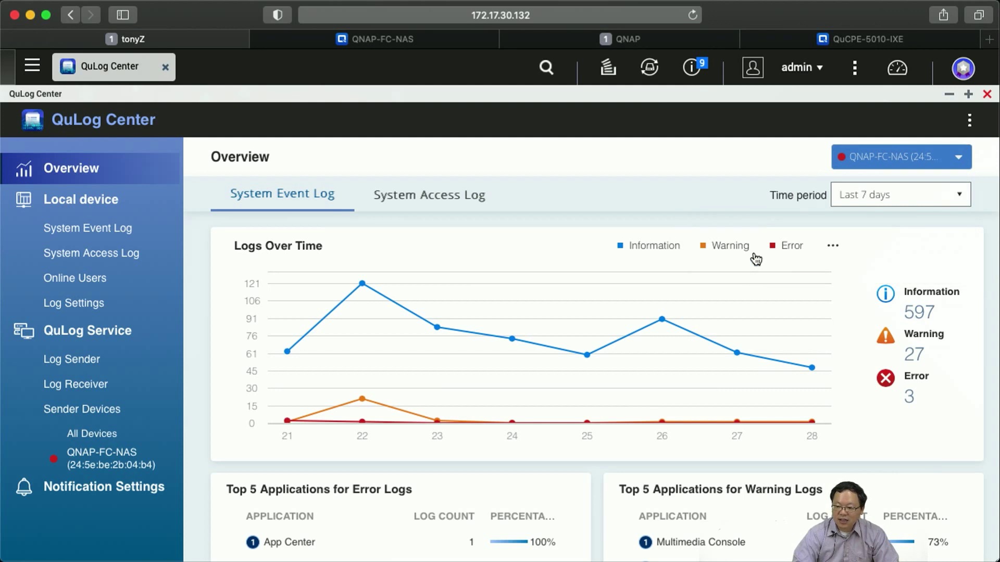
pyautogui.click(440, 194)
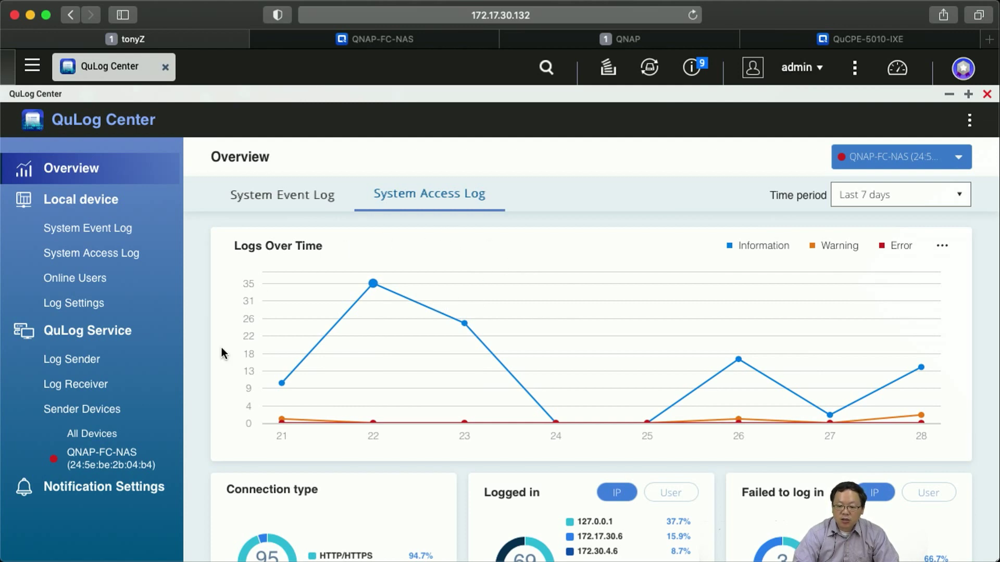
# List QNAP-FC-NAS's 127 received access log entries and select the failed login at 17:09:28.
pyautogui.click(109, 464)
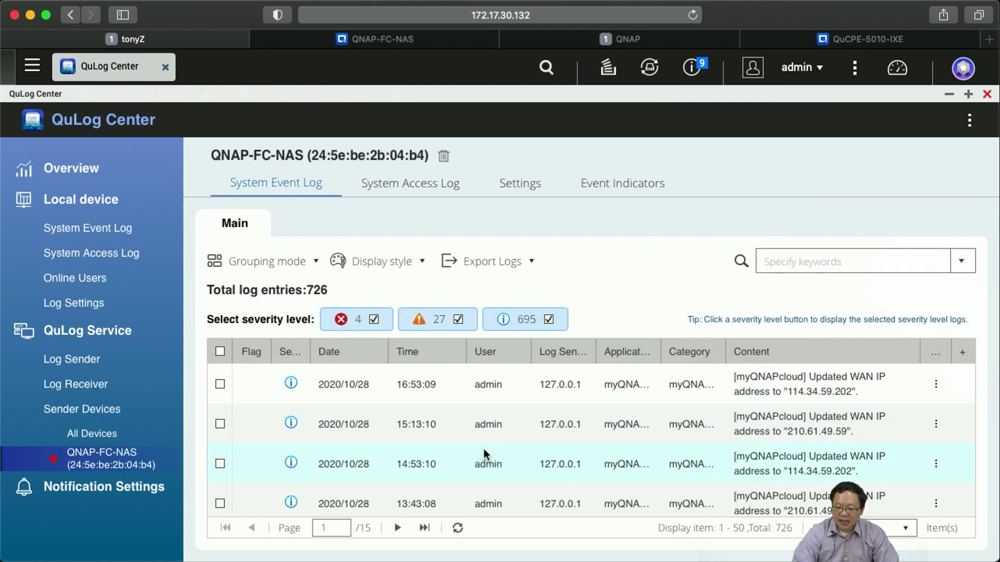
pyautogui.click(393, 189)
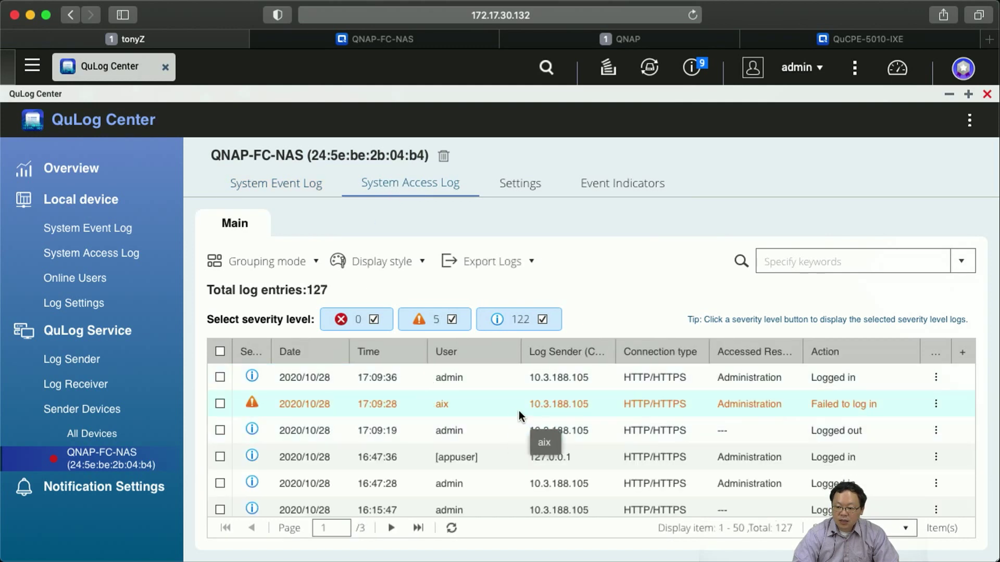
pyautogui.click(501, 406)
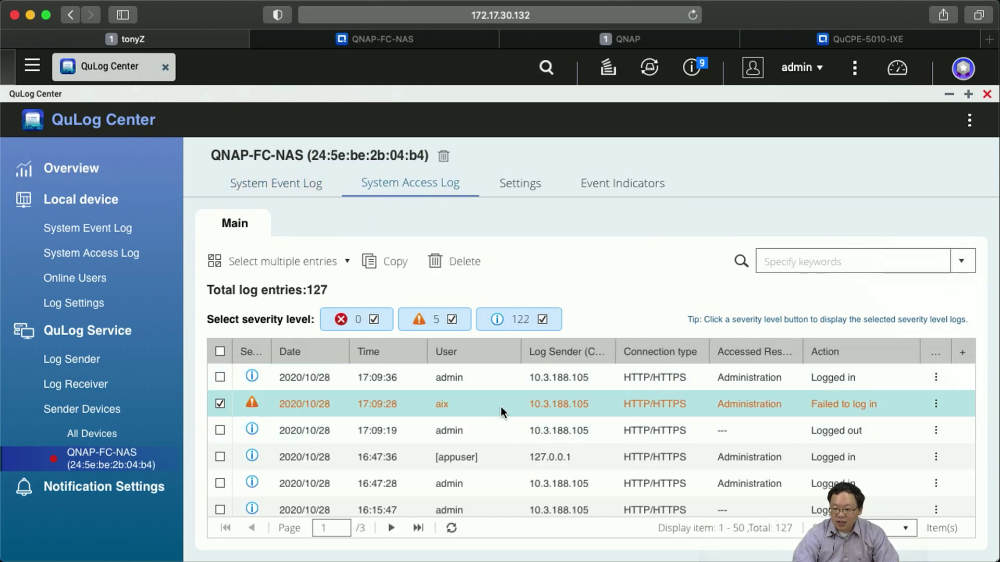